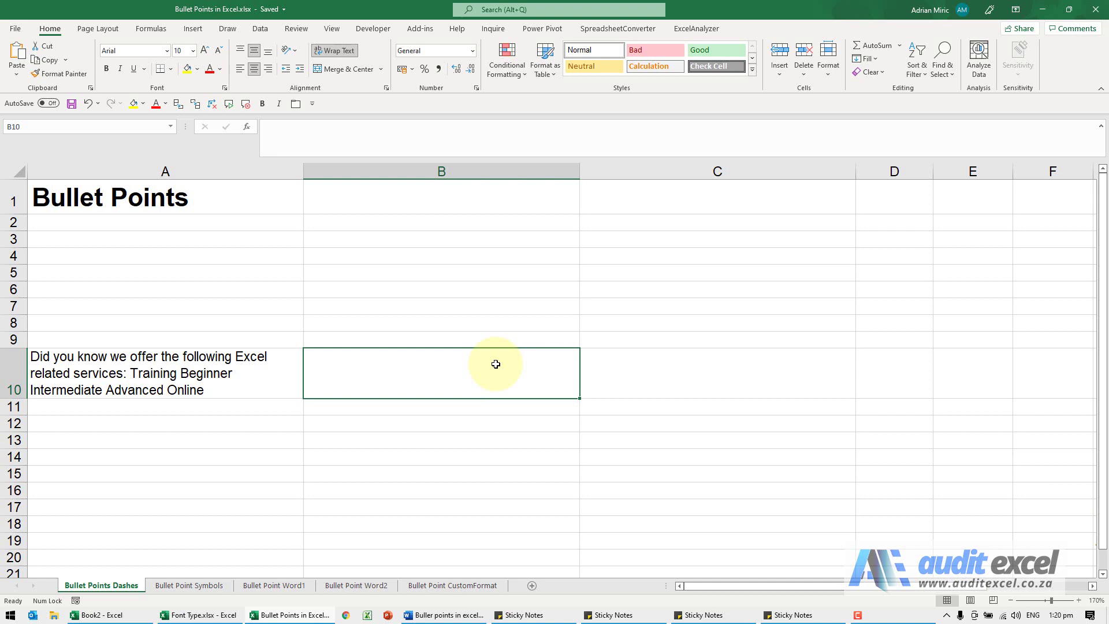
- Enter '- Advanced' in cell A3, which Excel reads as a formula and shows #NAME?
{"action": "left_click", "coordinate": [201, 237]}
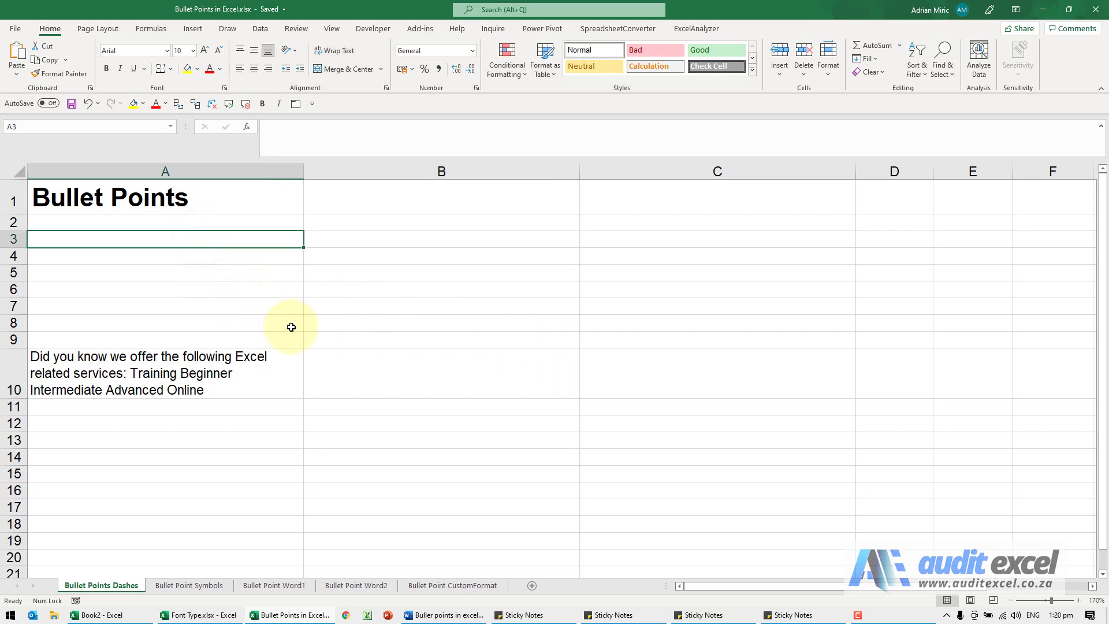
{"action": "type", "text": "- "}
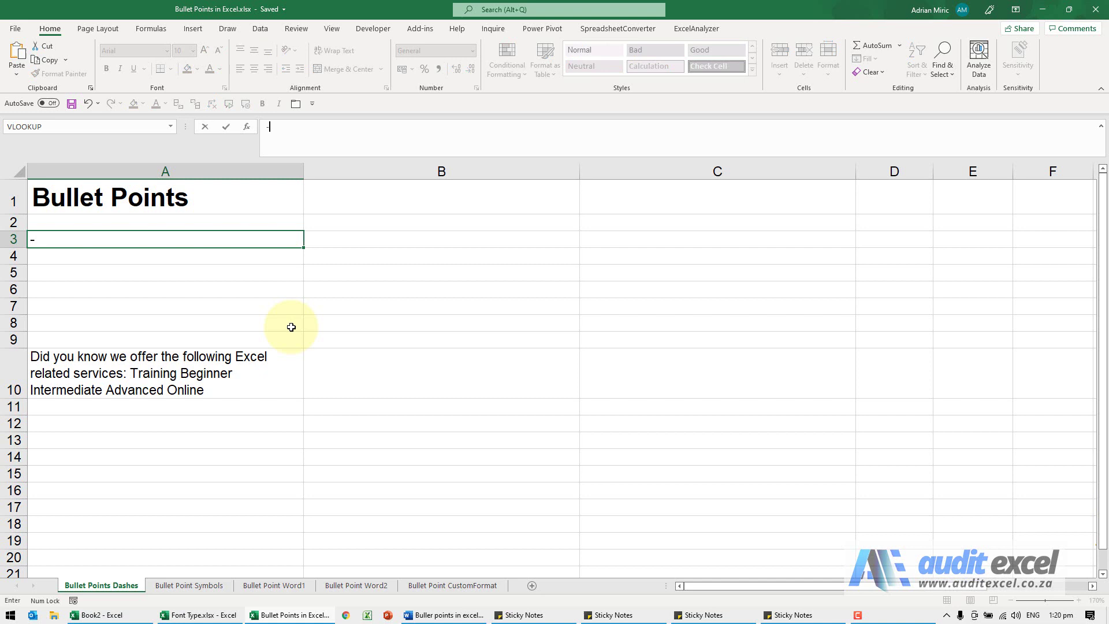
{"action": "type", "text": "Advanced"}
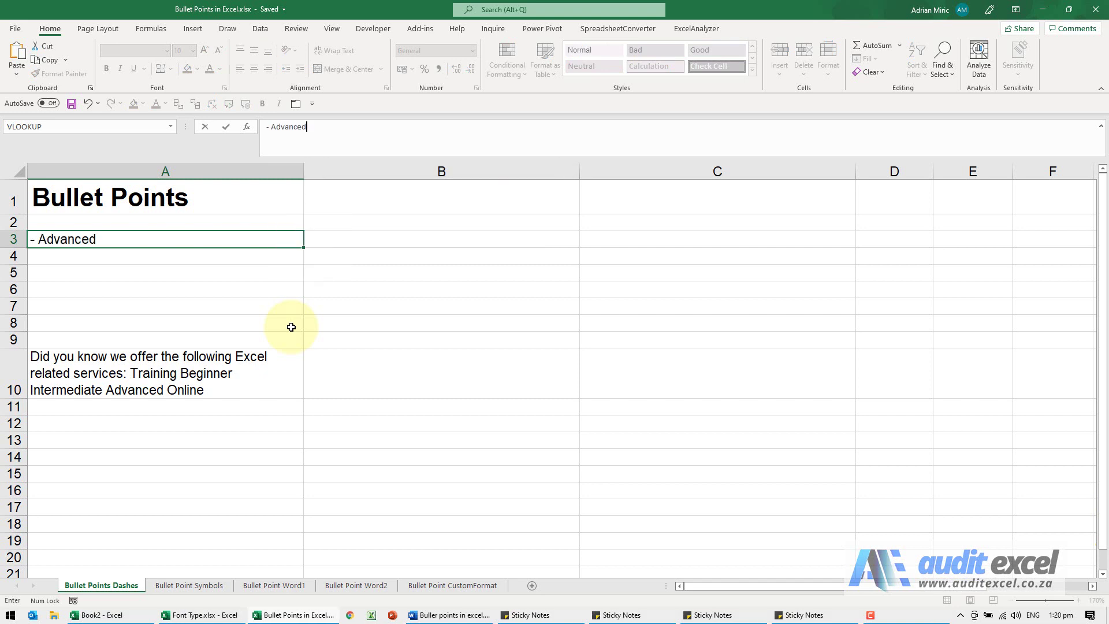
{"action": "key", "text": "Return"}
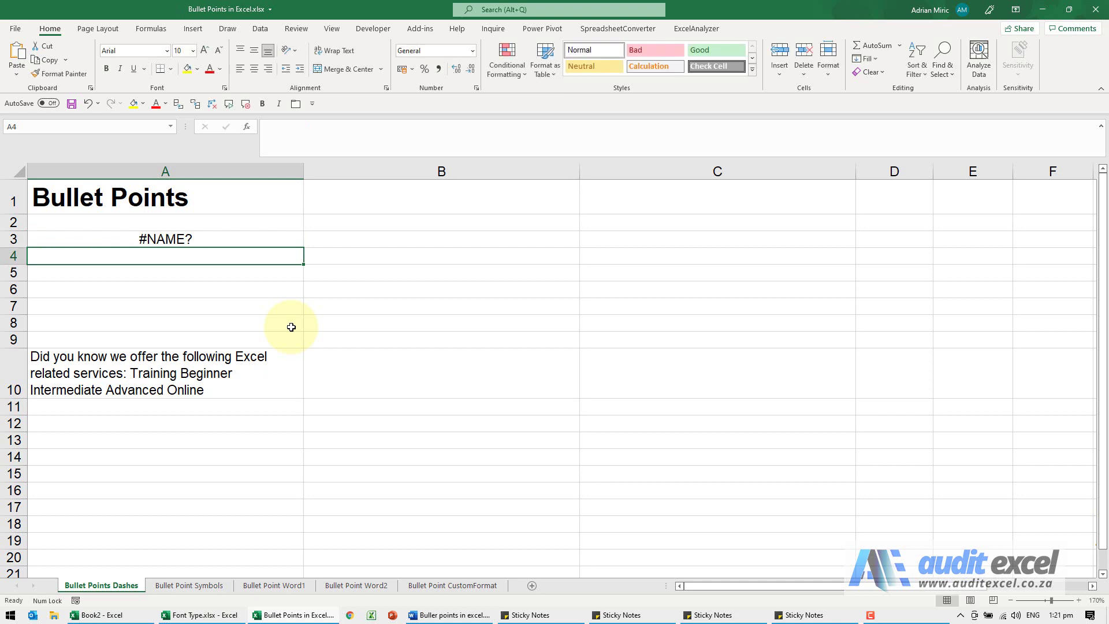
- Replace the error with apostrophe-prefixed '- Advanced' in A3 and '- Beginner' in A4
{"action": "left_click", "coordinate": [218, 240]}
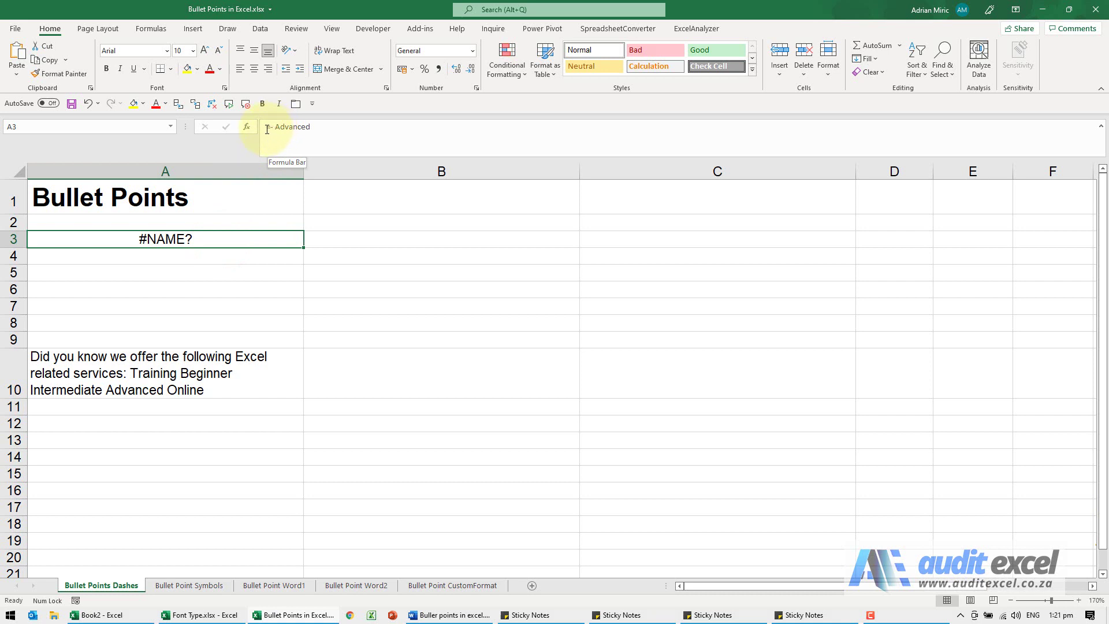
{"action": "key", "text": "Delete"}
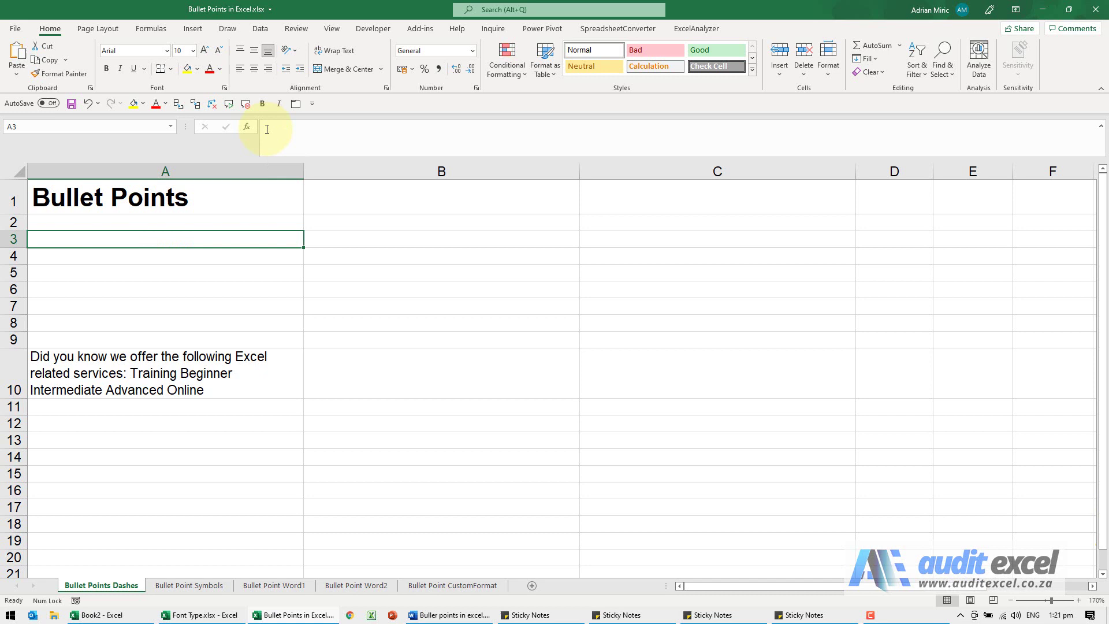
{"action": "type", "text": "'"}
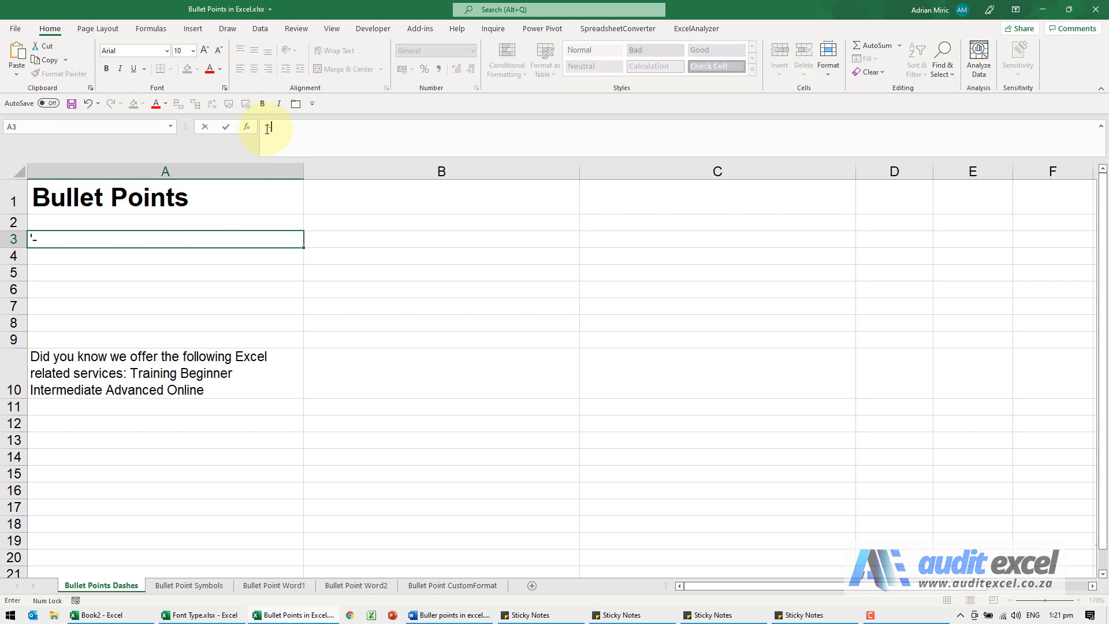
{"action": "type", "text": "- Advanced"}
{"action": "key", "text": "Return"}
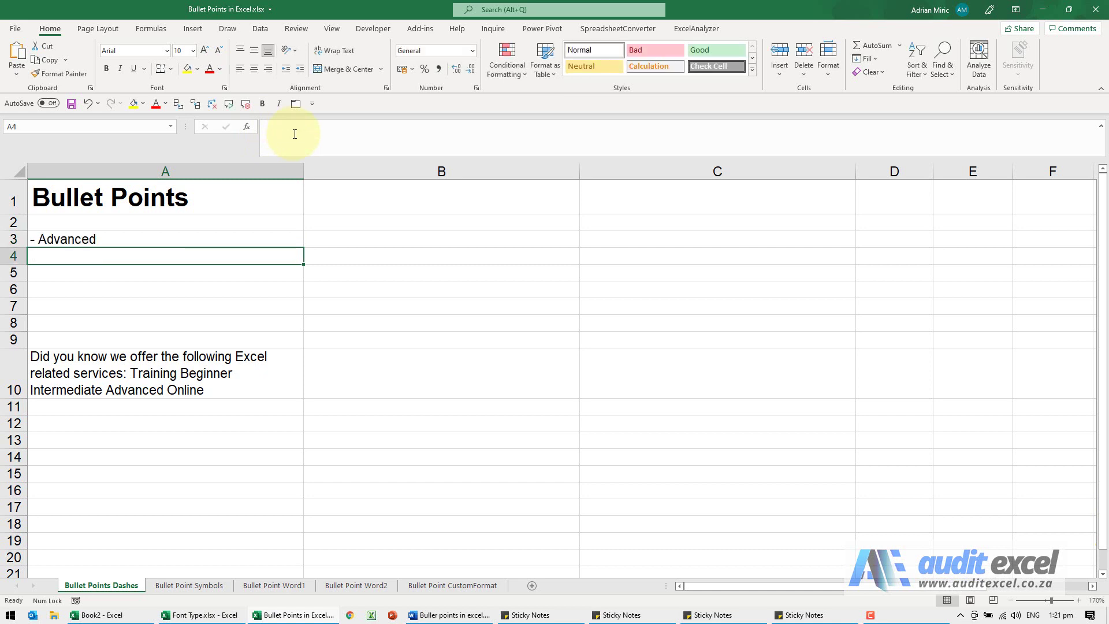
{"action": "type", "text": "'"}
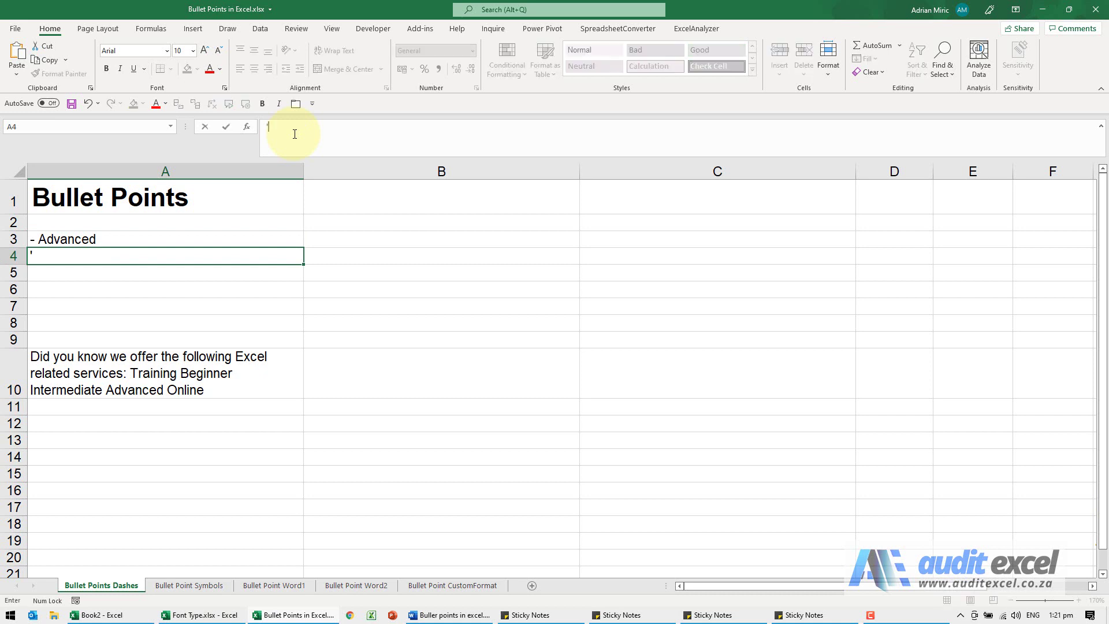
{"action": "type", "text": "- Beginner"}
{"action": "key", "text": "Return"}
- Clear both bullet entries from A3:A4, leaving A3 selected
{"action": "key", "text": "Up"}
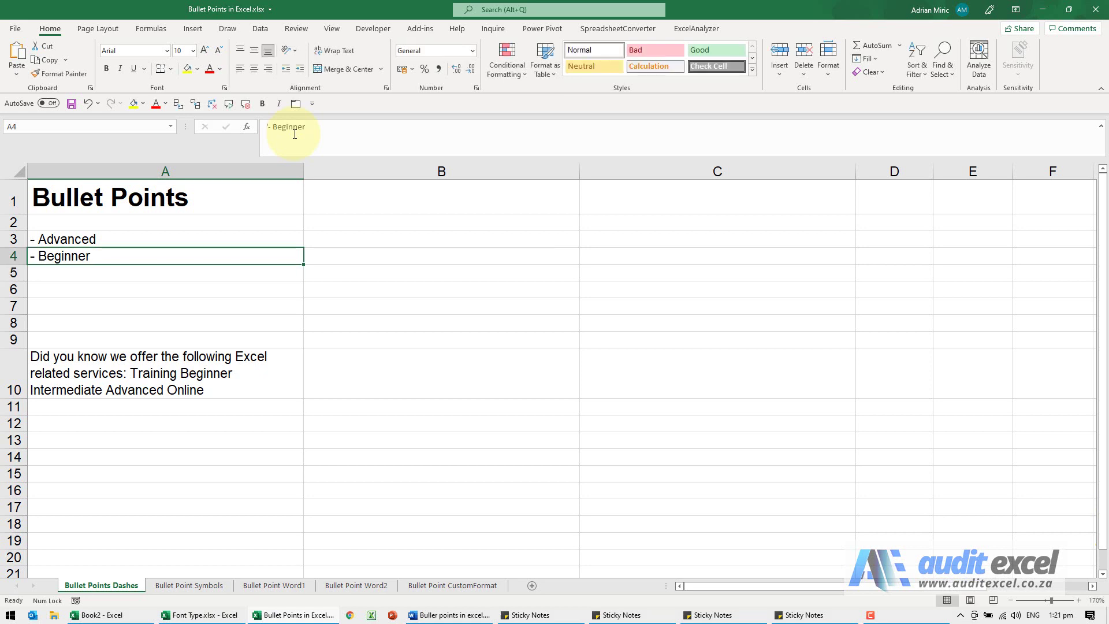
{"action": "key", "text": "Up"}
{"action": "key", "text": "shift+Down"}
{"action": "key", "text": "Delete"}
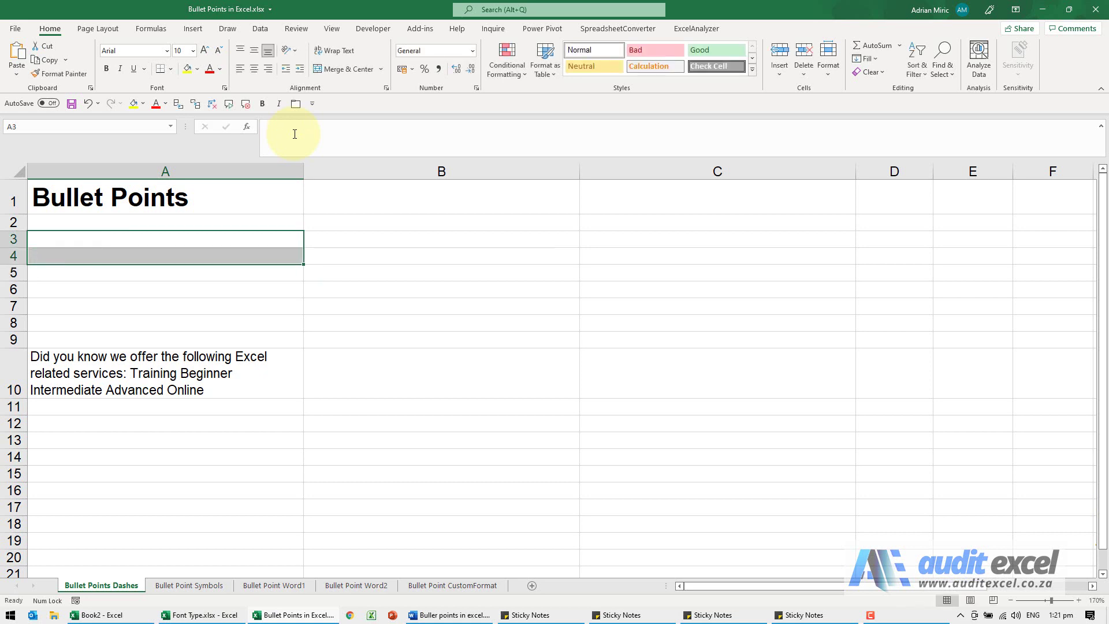
{"action": "key", "text": "shift+Up"}
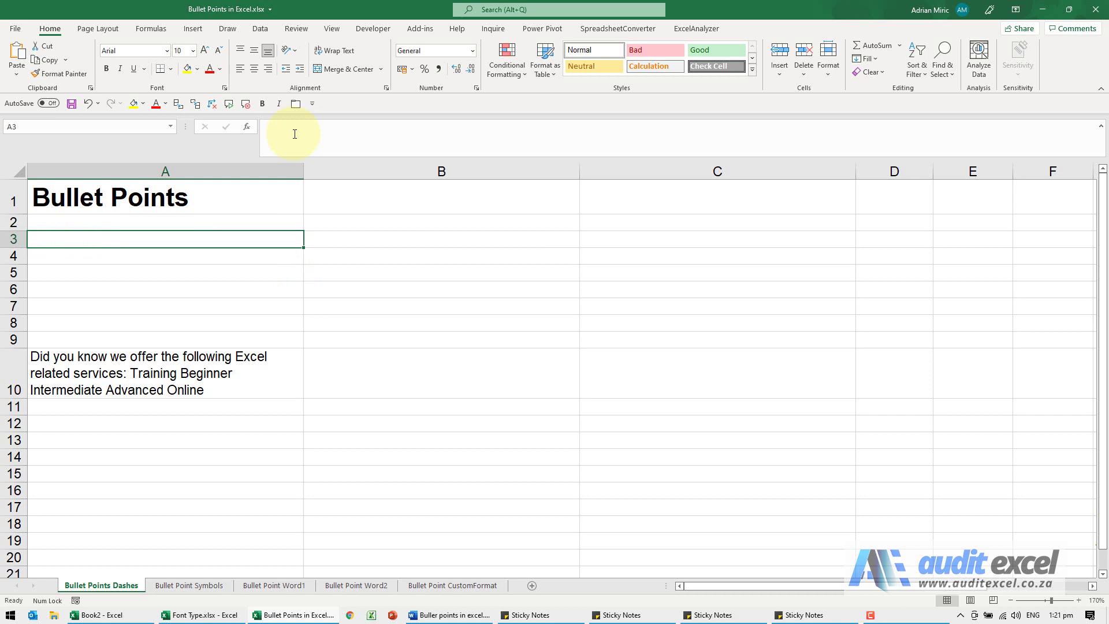
- Enter '- Advanced' and '- Beginner' on two lines within cell A3 using a line break
{"action": "left_click", "coordinate": [295, 134]}
{"action": "type", "text": "'"}
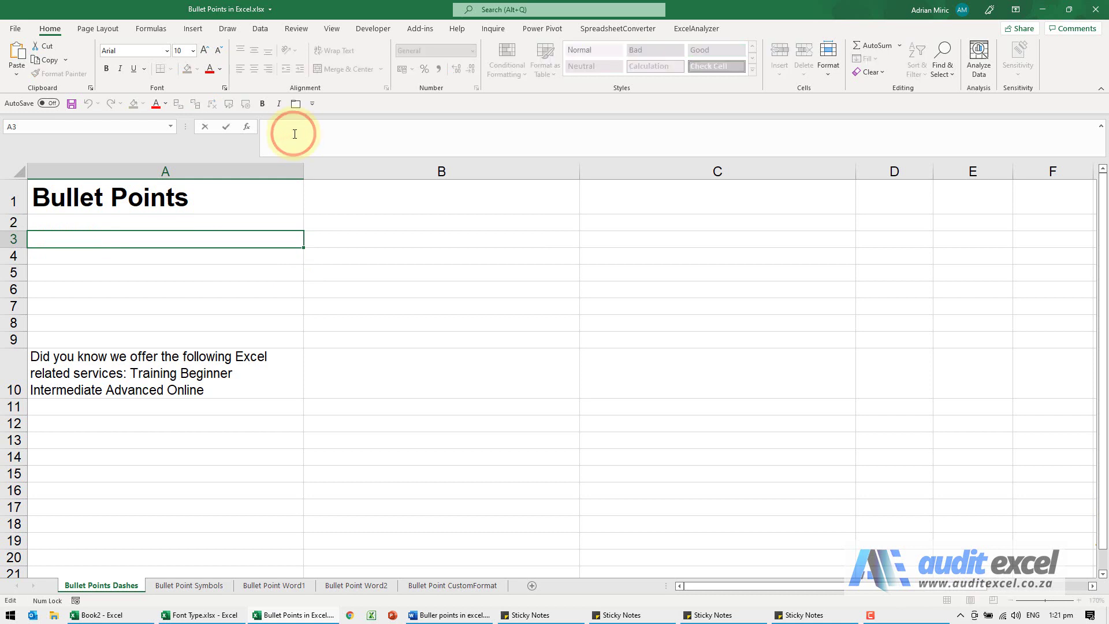
{"action": "type", "text": "- Advanced"}
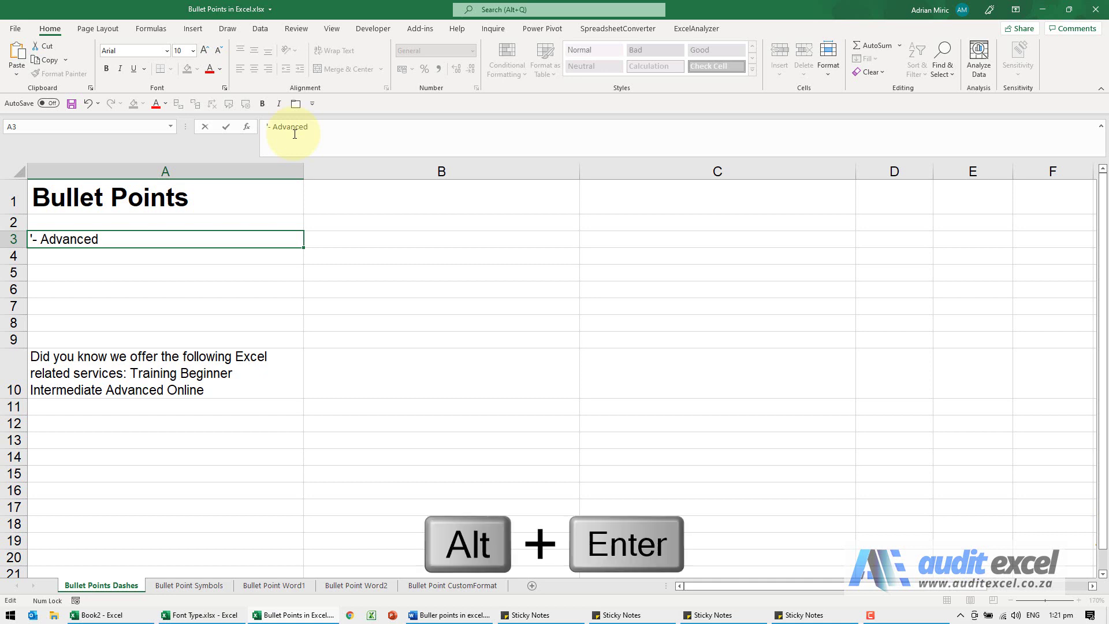
{"action": "key", "text": "alt+Return"}
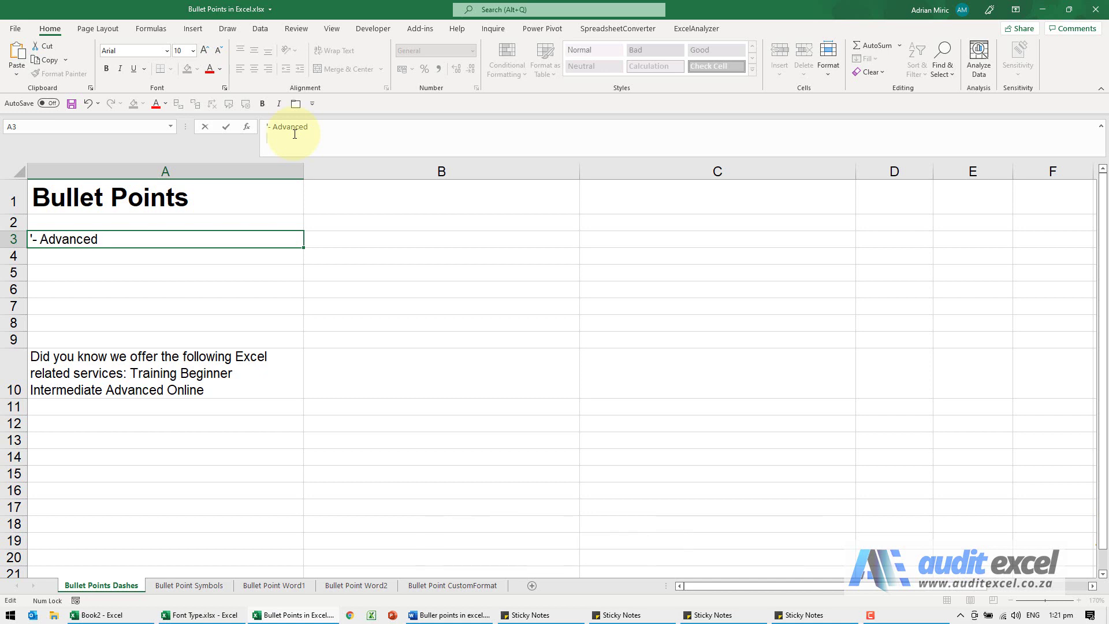
{"action": "type", "text": "- Bege"}
{"action": "key", "text": "BackSpace"}
{"action": "type", "text": "inner"}
{"action": "key", "text": "Return"}
{"action": "key", "text": "Up"}
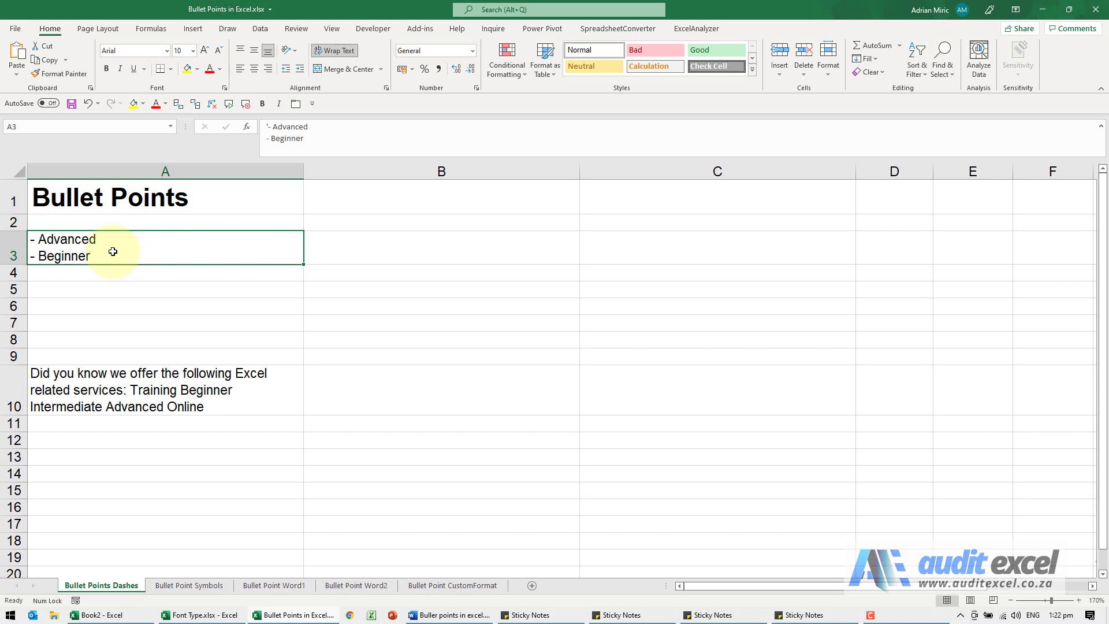
- In A10, move Training, Beginner and Intermediate onto their own dash-bulleted lines
{"action": "left_click", "coordinate": [137, 384]}
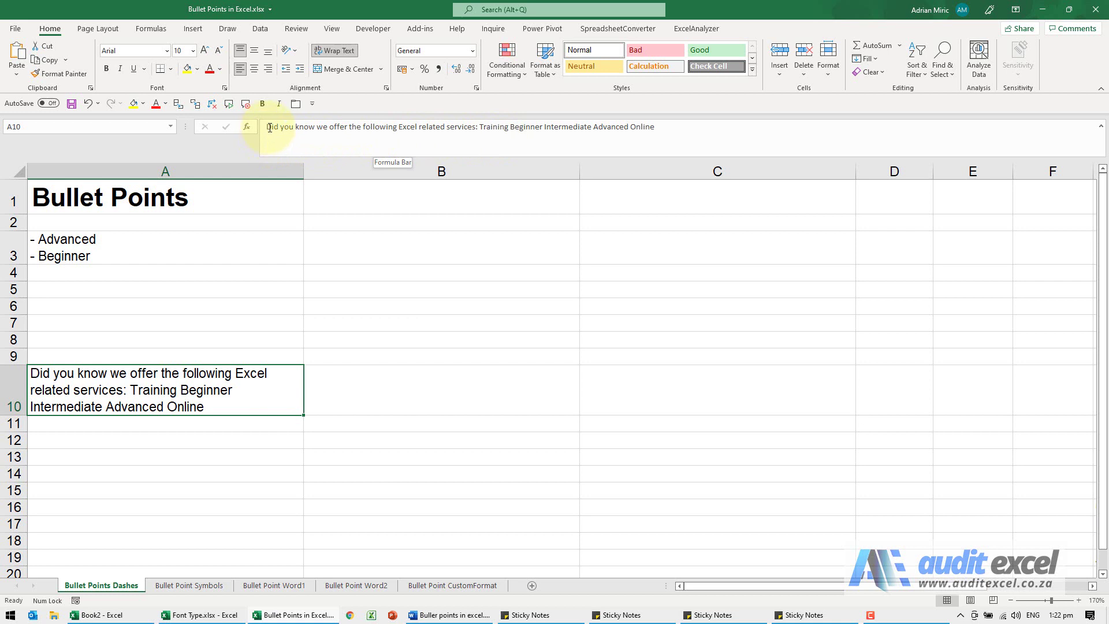
{"action": "left_click", "coordinate": [480, 127]}
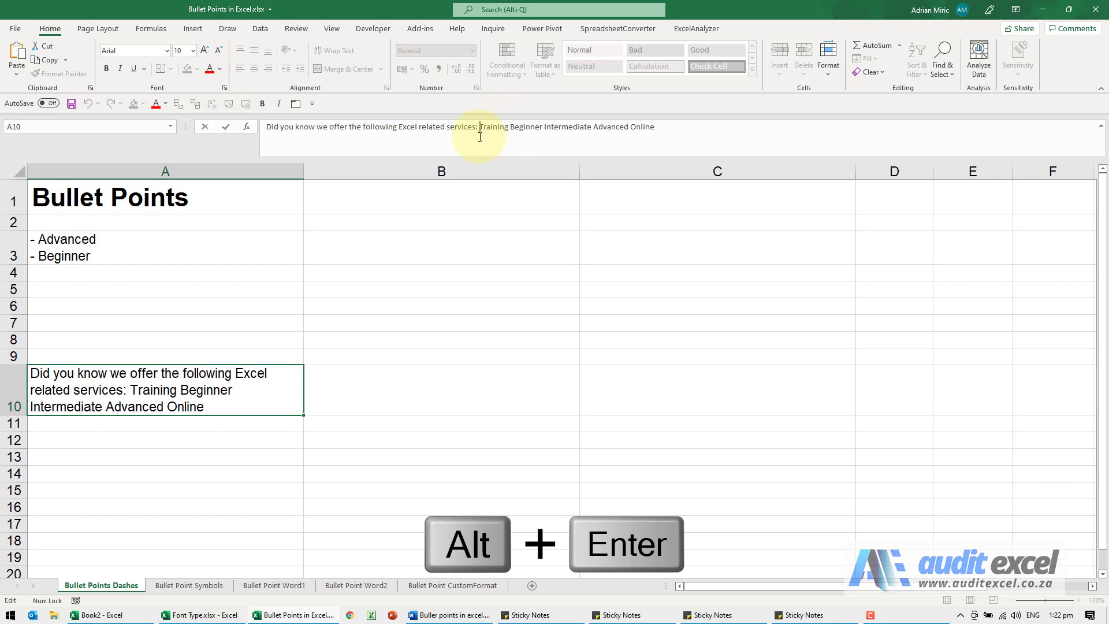
{"action": "key", "text": "alt+Return"}
{"action": "type", "text": "-"}
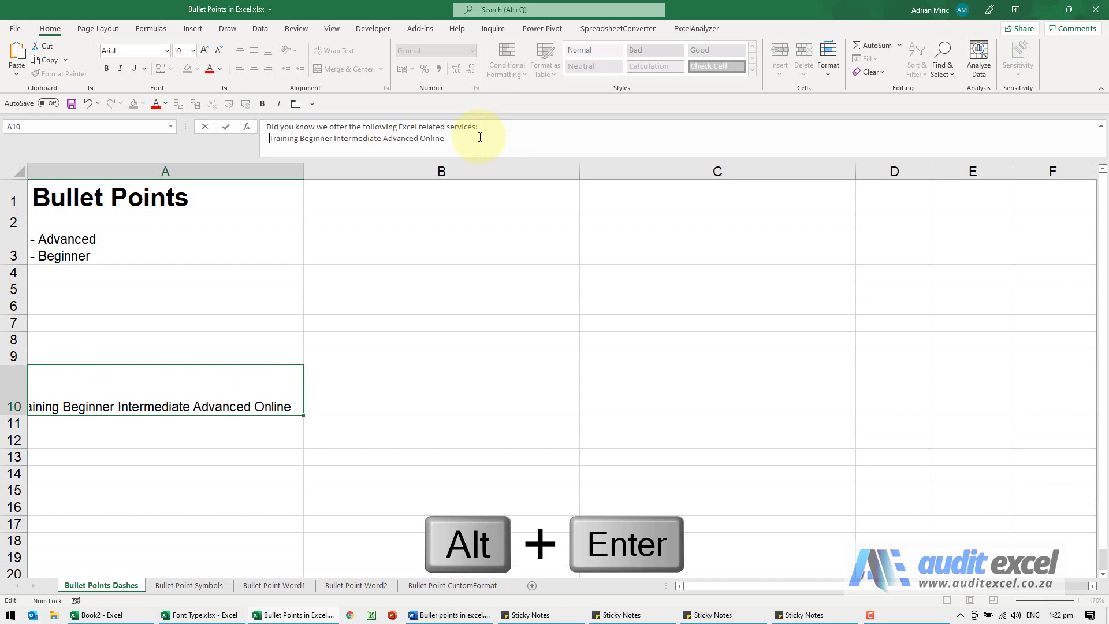
{"action": "left_click", "coordinate": [301, 141]}
{"action": "key", "text": "alt+Return"}
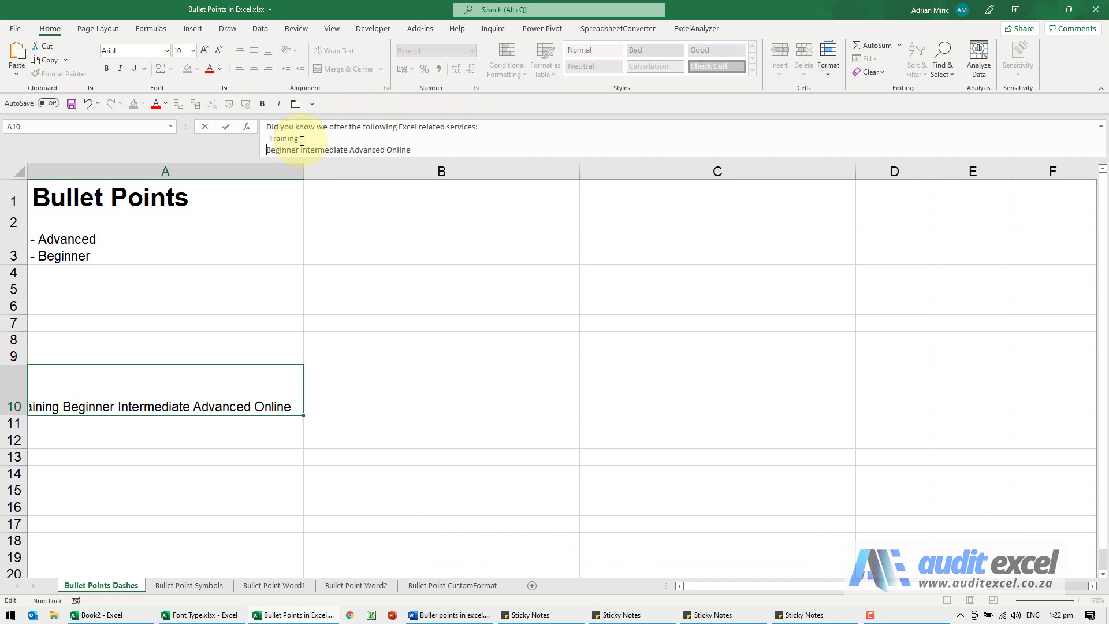
{"action": "type", "text": "-"}
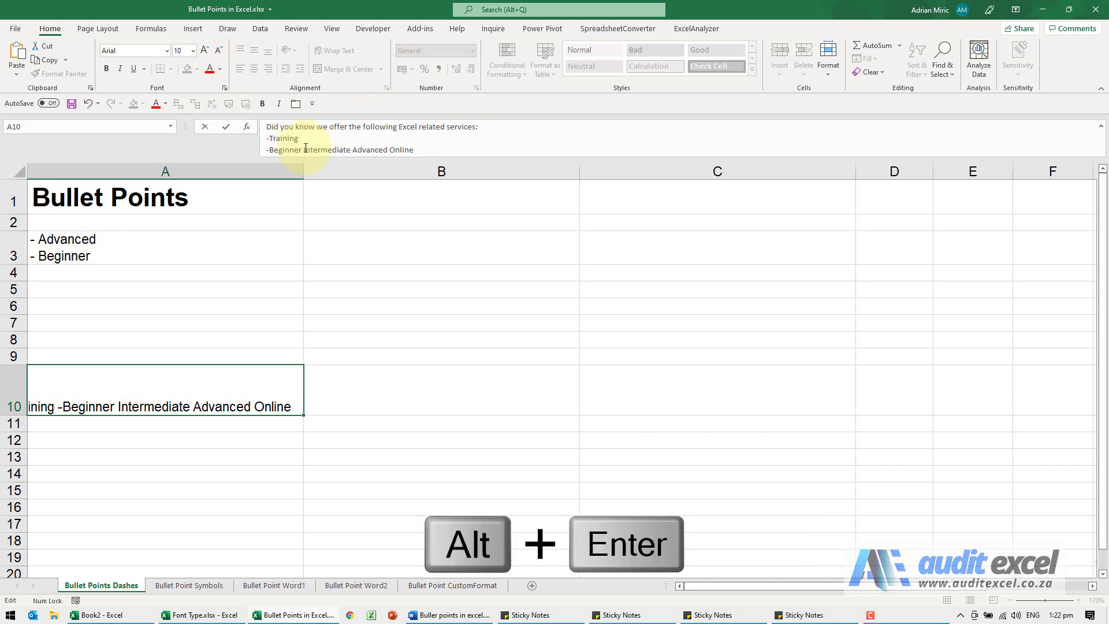
{"action": "left_click", "coordinate": [305, 150]}
{"action": "key", "text": "alt+Return"}
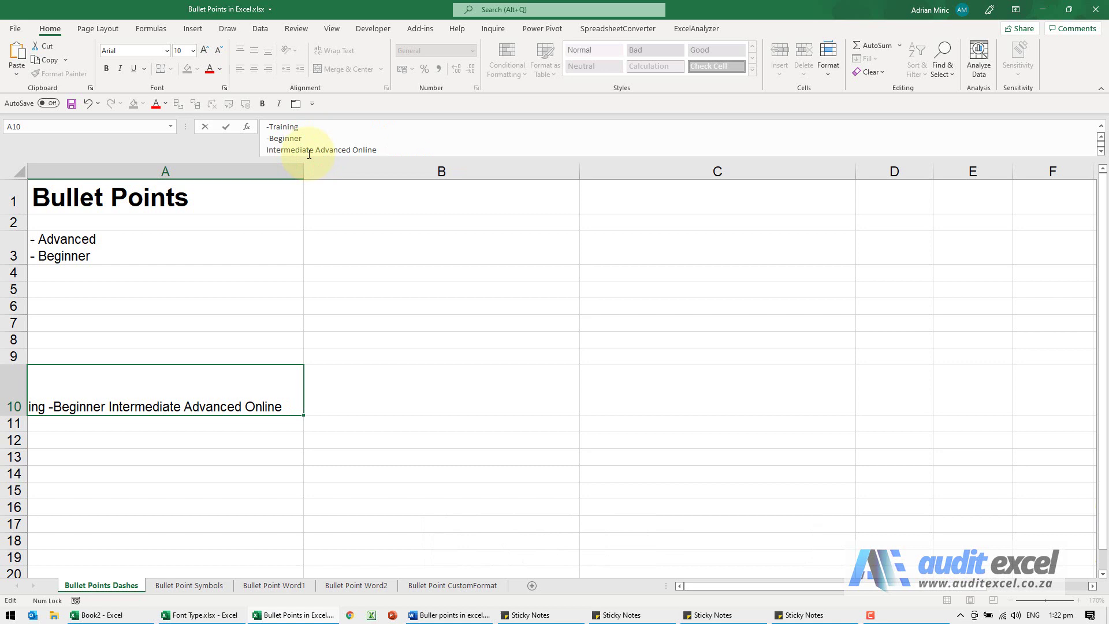
{"action": "type", "text": "-"}
- Put Advanced and Online on their own dash-bulleted lines and commit the A10 list
{"action": "left_click", "coordinate": [319, 150]}
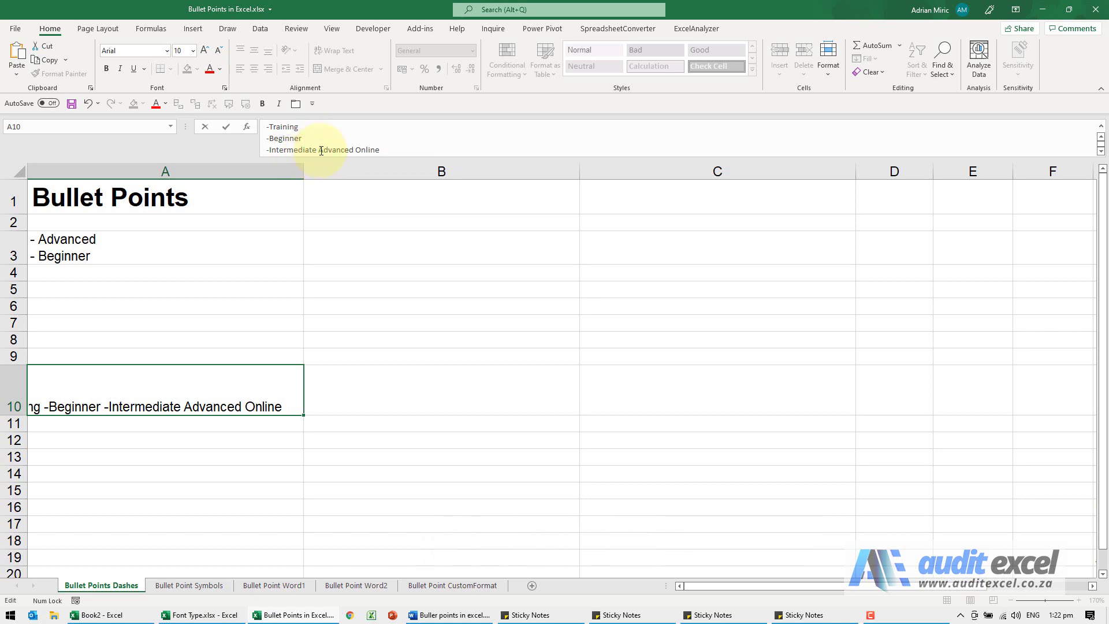
{"action": "key", "text": "alt+Return"}
{"action": "type", "text": "-"}
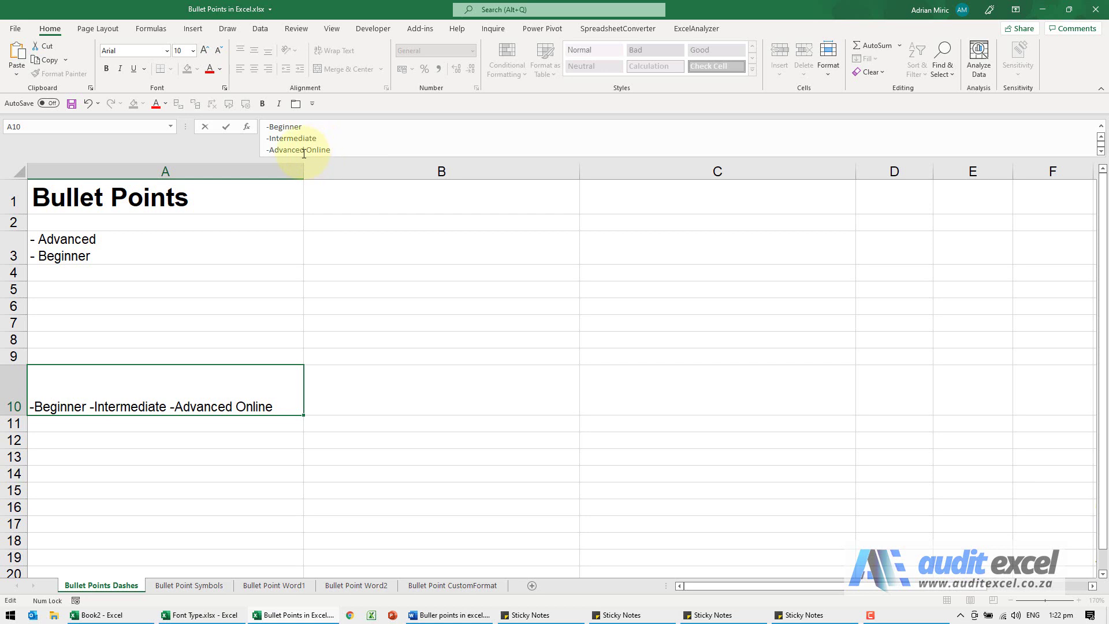
{"action": "left_click", "coordinate": [307, 150]}
{"action": "type", "text": "'"}
{"action": "key", "text": "BackSpace"}
{"action": "key", "text": "alt+Return"}
{"action": "type", "text": "-"}
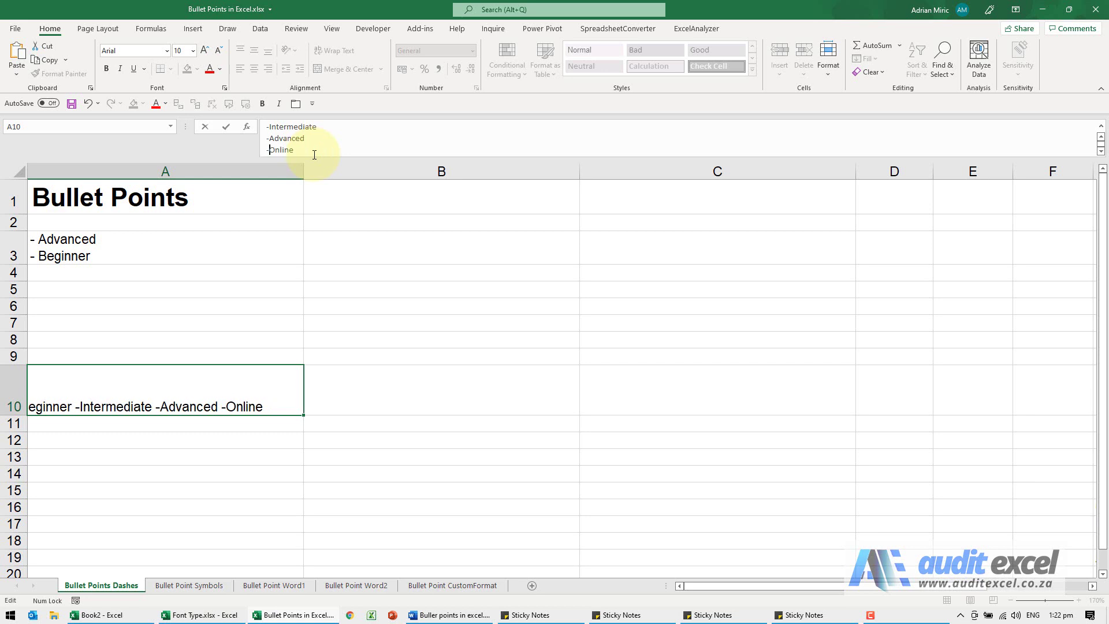
{"action": "key", "text": "Return"}
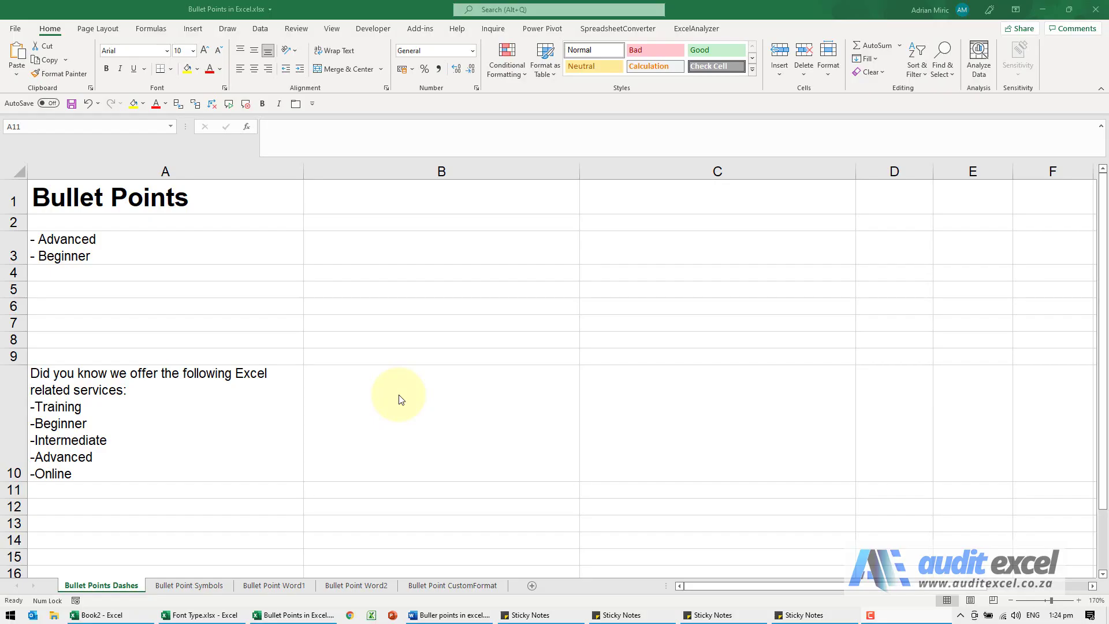
- Go to the Bullet Point Symbols sheet and edit the services text in cell A1
{"action": "left_click", "coordinate": [397, 396]}
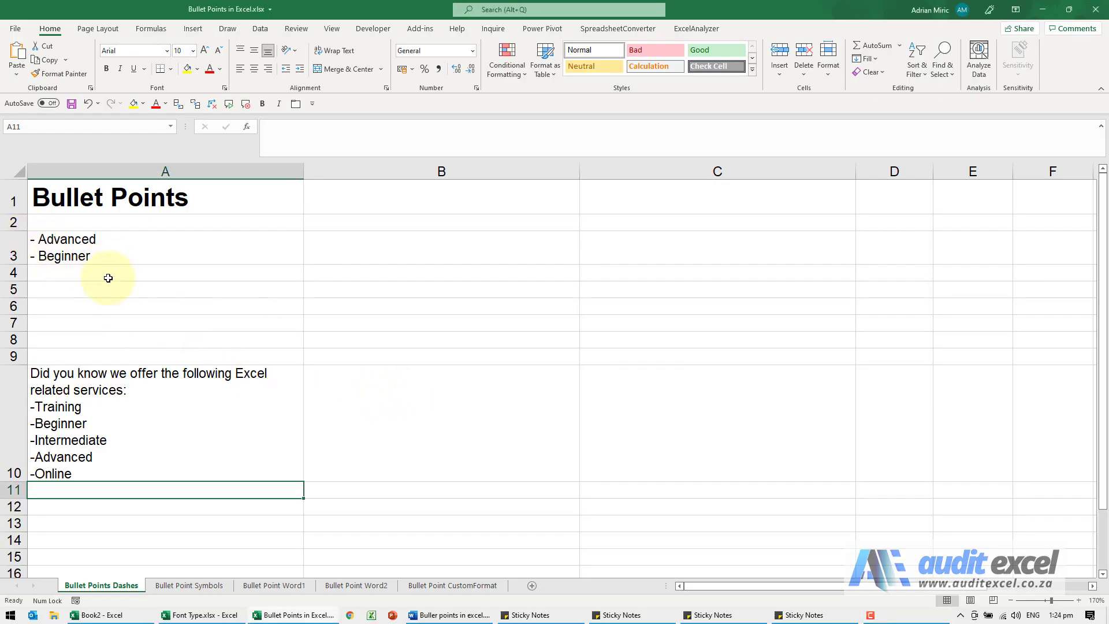
{"action": "left_click", "coordinate": [183, 585]}
{"action": "left_click", "coordinate": [199, 279]}
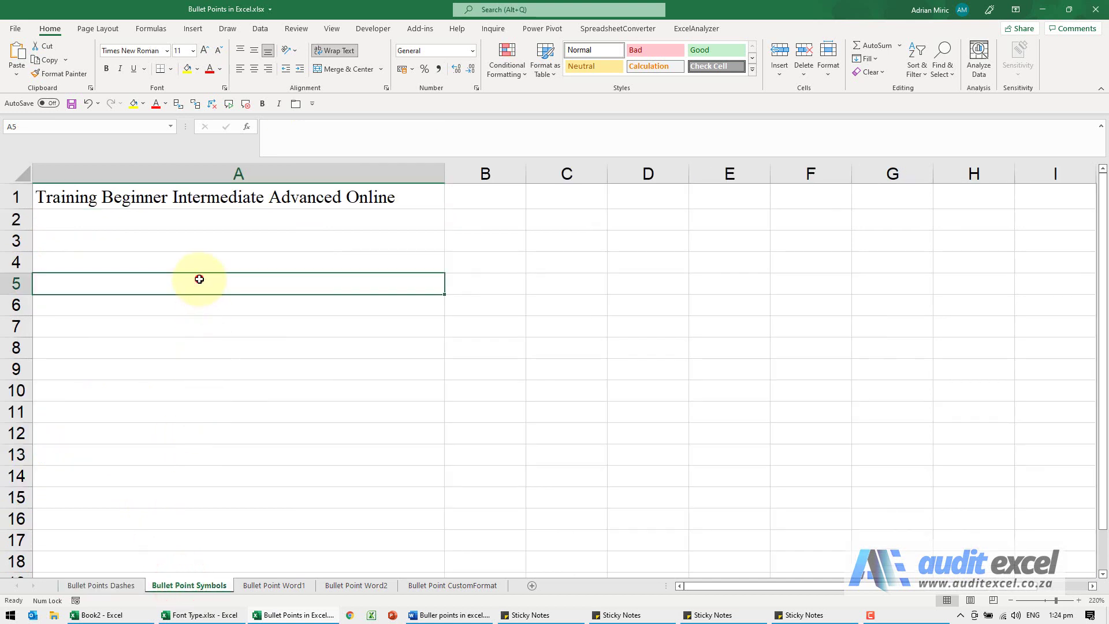
{"action": "left_click", "coordinate": [188, 199]}
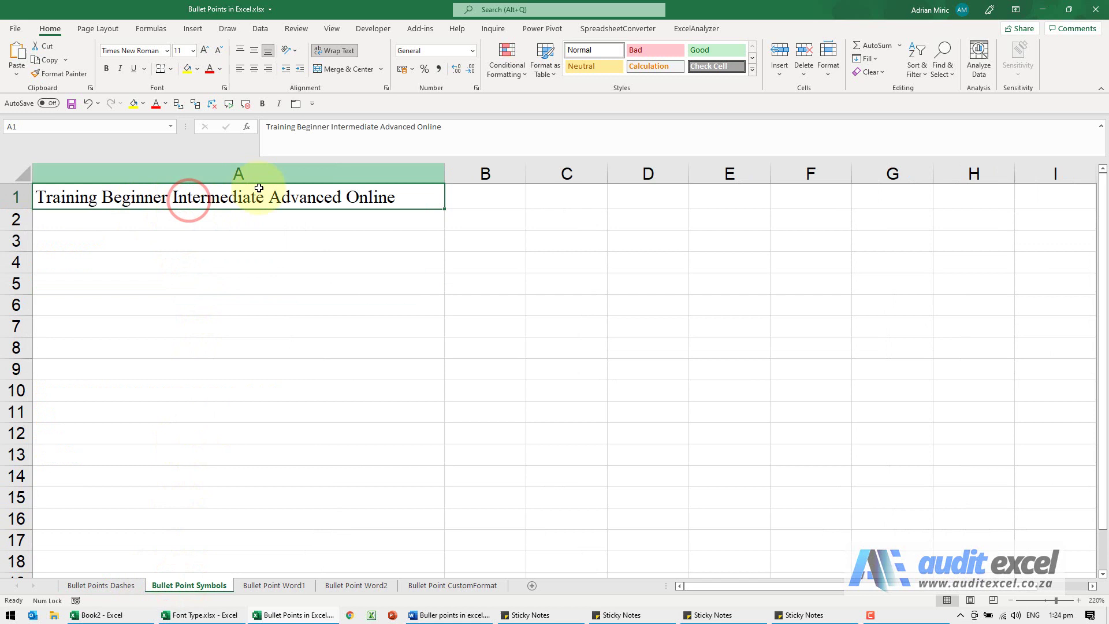
{"action": "left_click", "coordinate": [266, 125]}
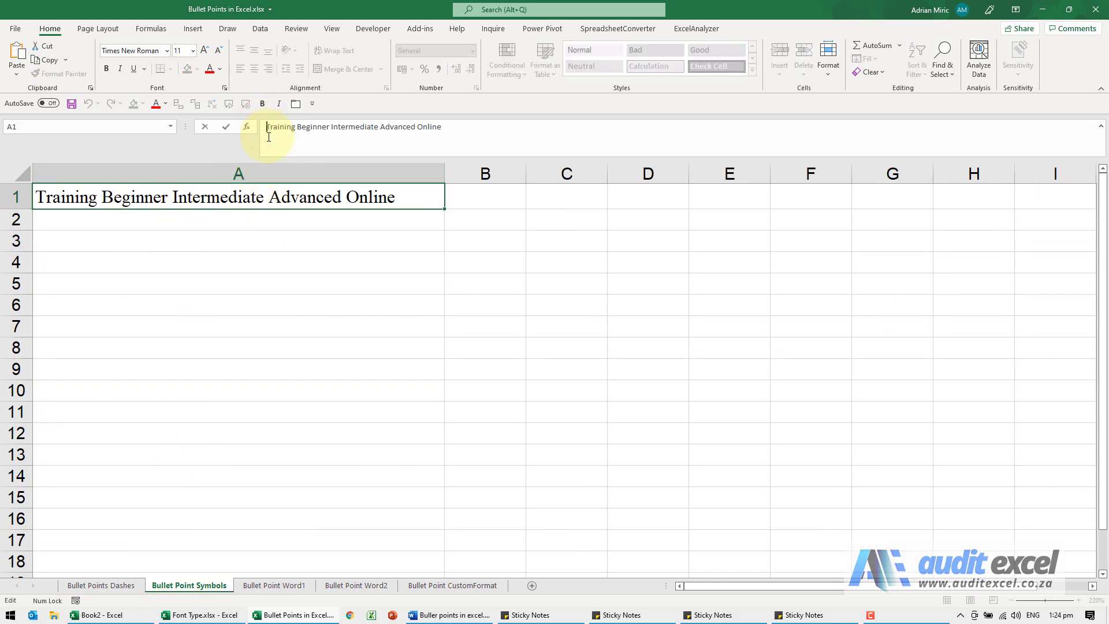
- Insert a Black Small Square symbol before Training in A1 and commit
{"action": "left_click", "coordinate": [193, 29]}
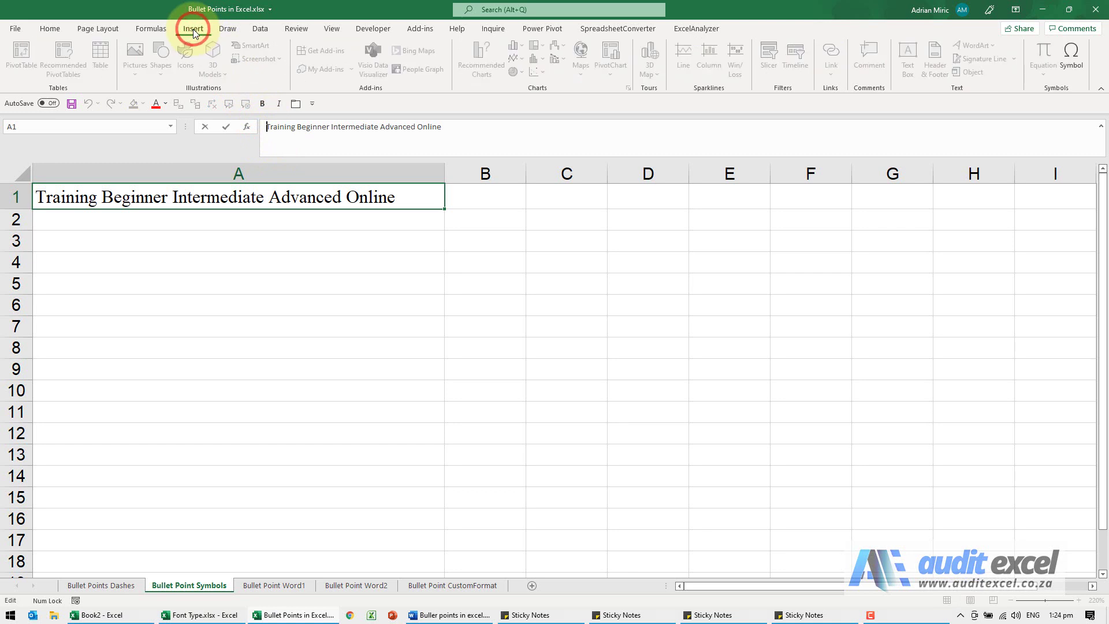
{"action": "left_click", "coordinate": [1074, 64]}
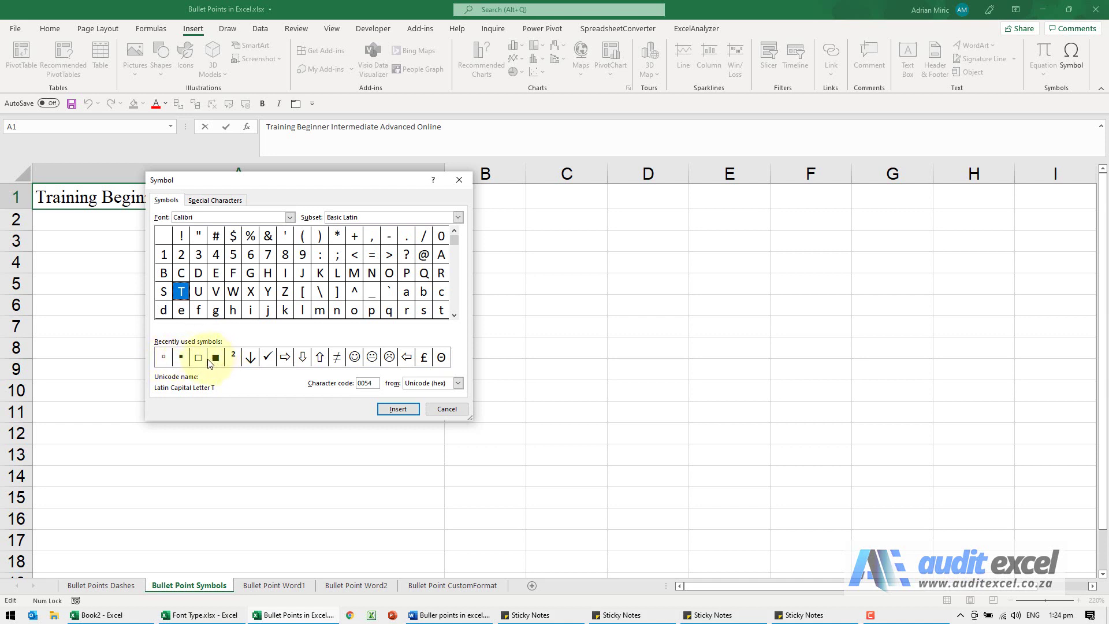
{"action": "left_click", "coordinate": [179, 359]}
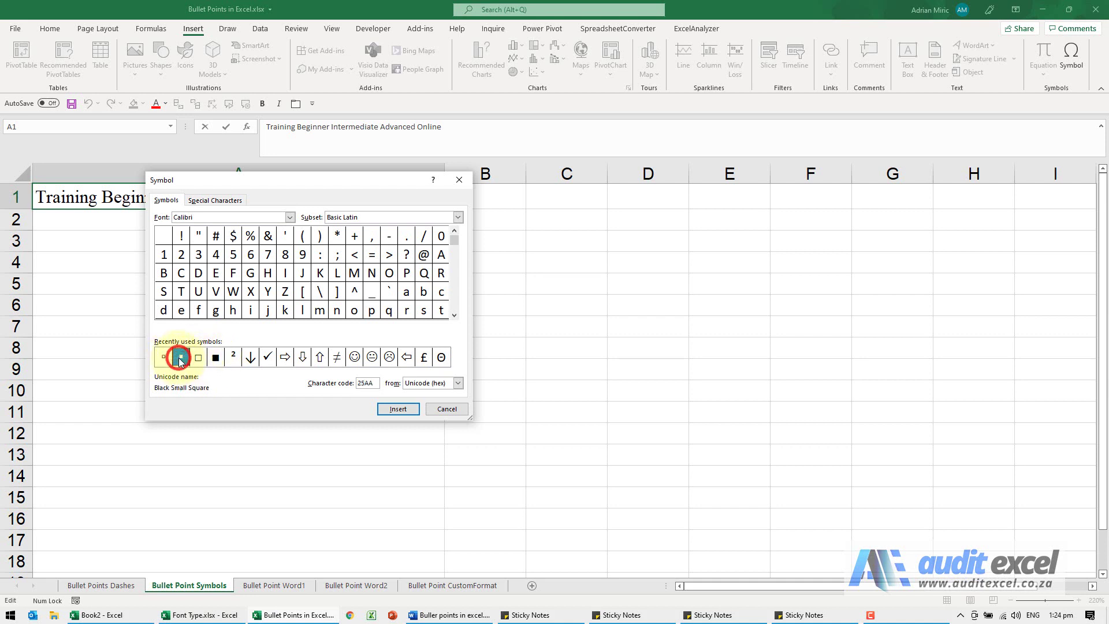
{"action": "left_click", "coordinate": [387, 409]}
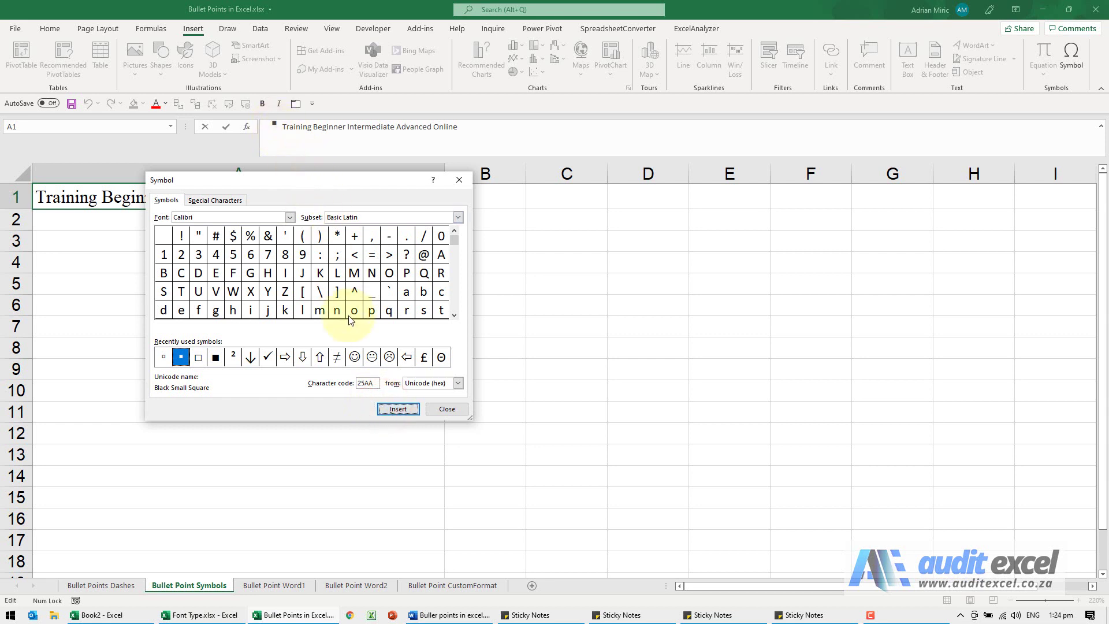
{"action": "left_click", "coordinate": [446, 409]}
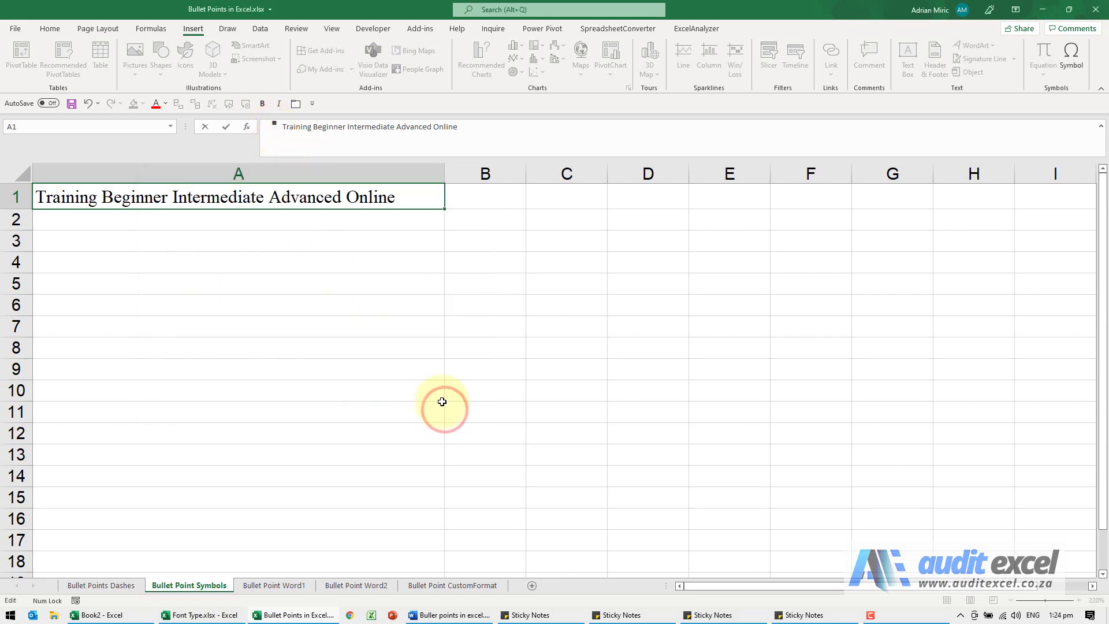
{"action": "key", "text": "Return"}
{"action": "key", "text": "Up"}
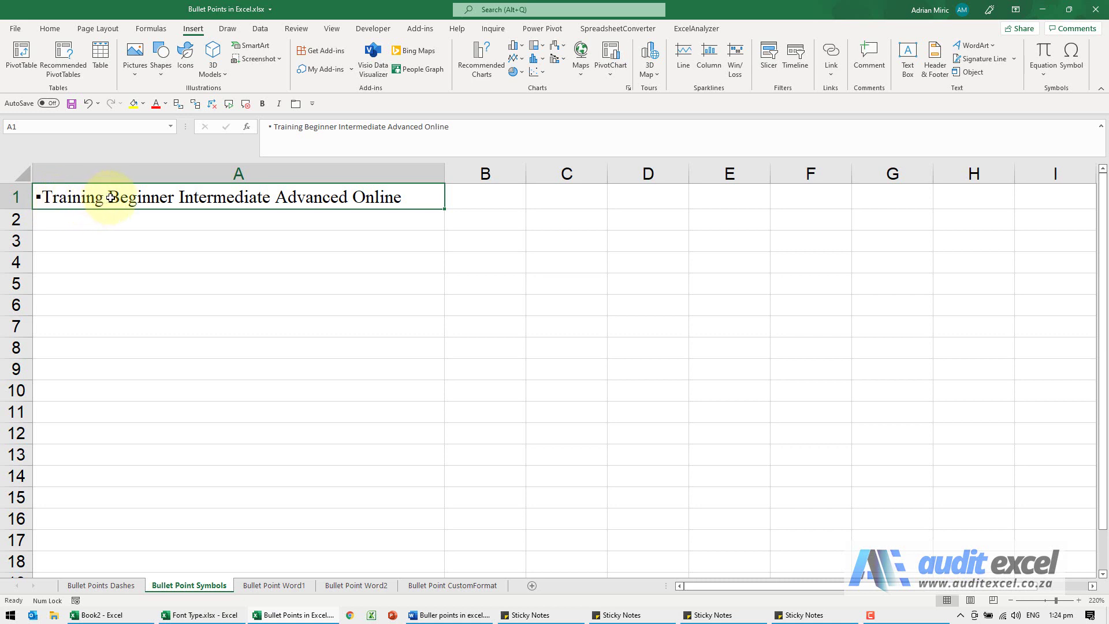
- Copy the square bullet and give Beginner and Intermediate their own bulleted lines in A1
{"action": "left_click", "coordinate": [275, 127]}
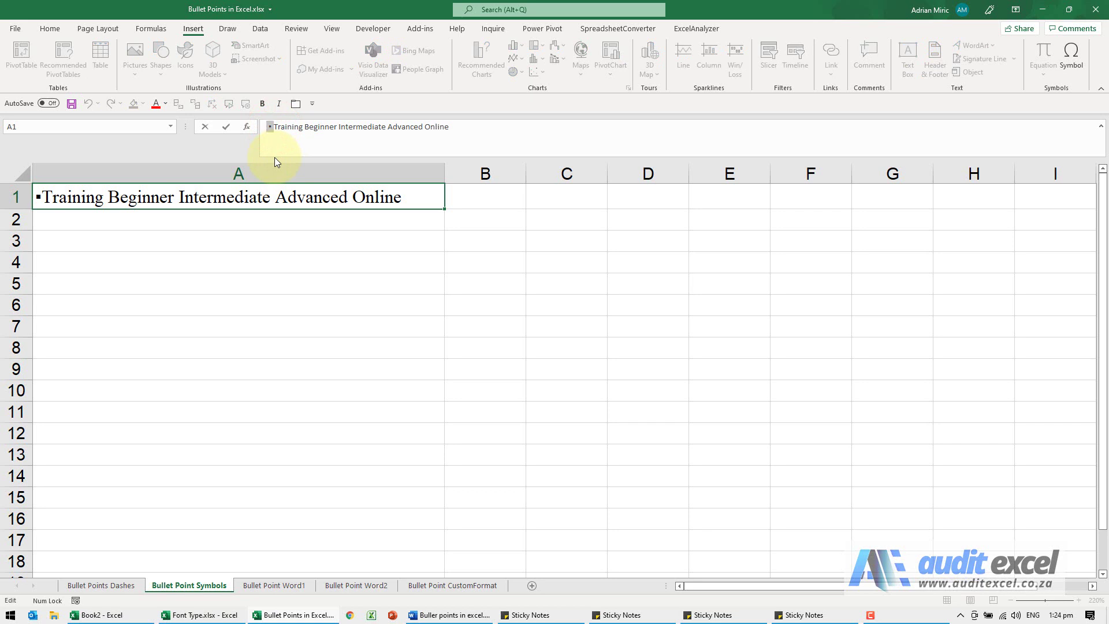
{"action": "key", "text": "ctrl+c"}
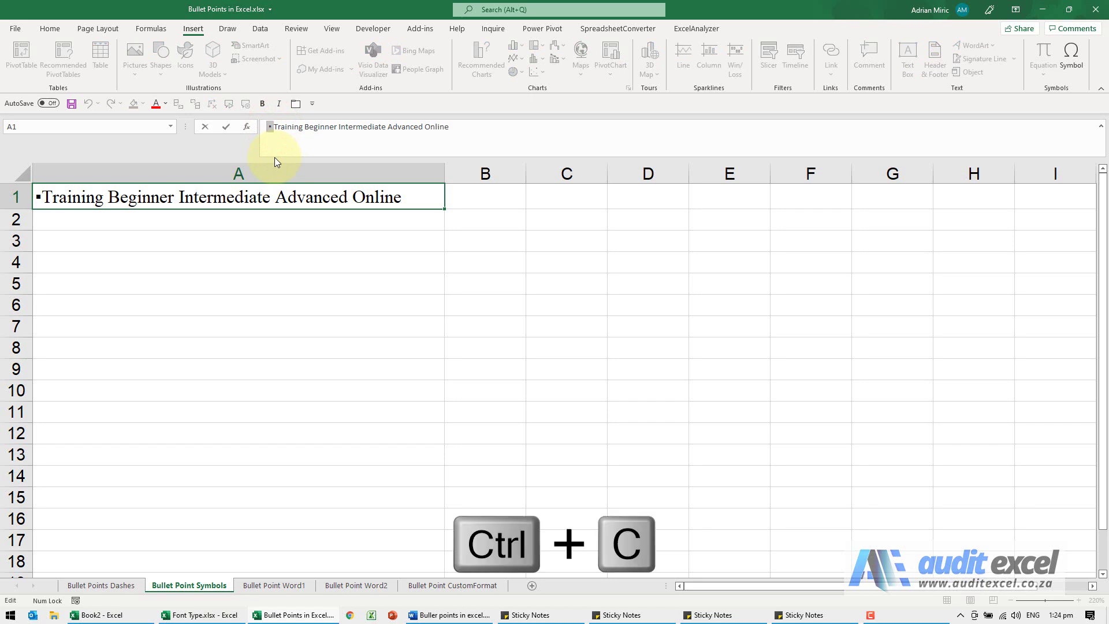
{"action": "left_click", "coordinate": [305, 127]}
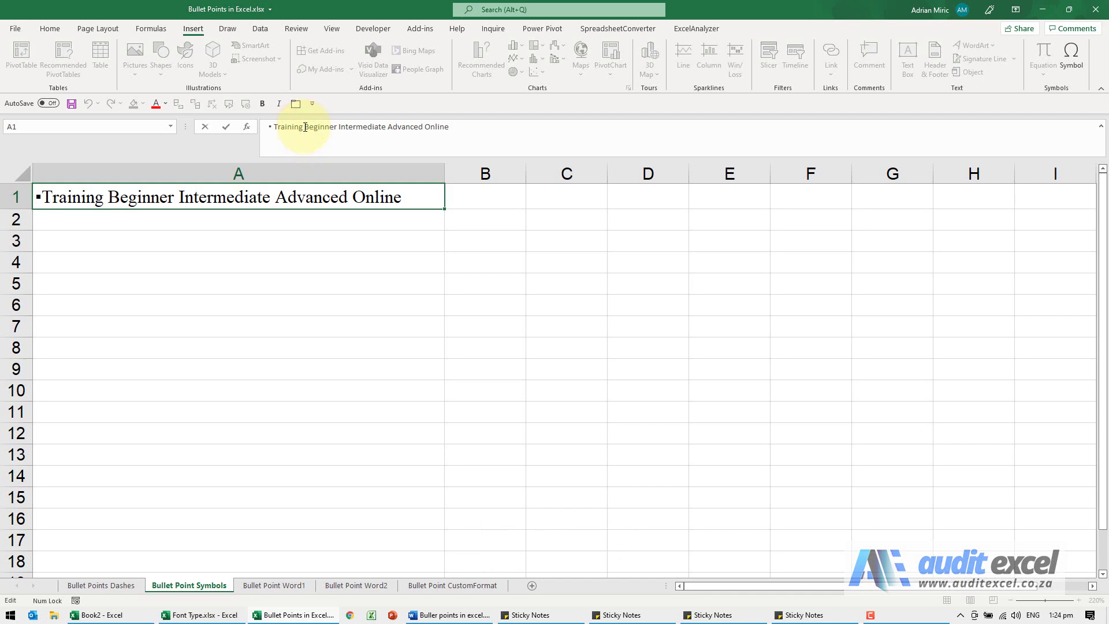
{"action": "key", "text": "alt+Return"}
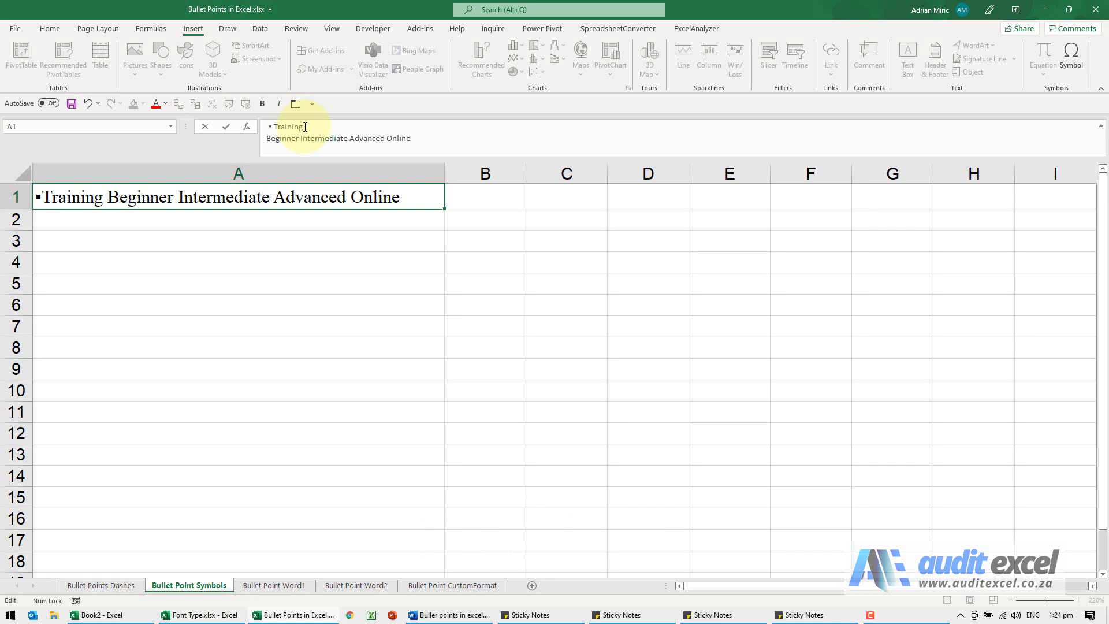
{"action": "key", "text": "ctrl+v"}
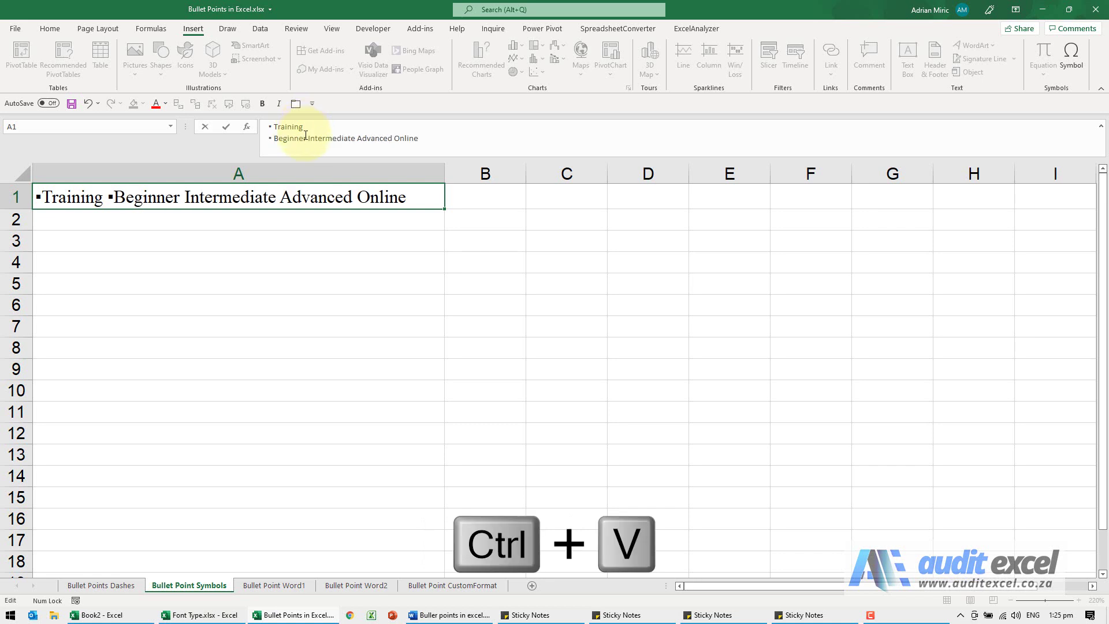
{"action": "left_click", "coordinate": [308, 139]}
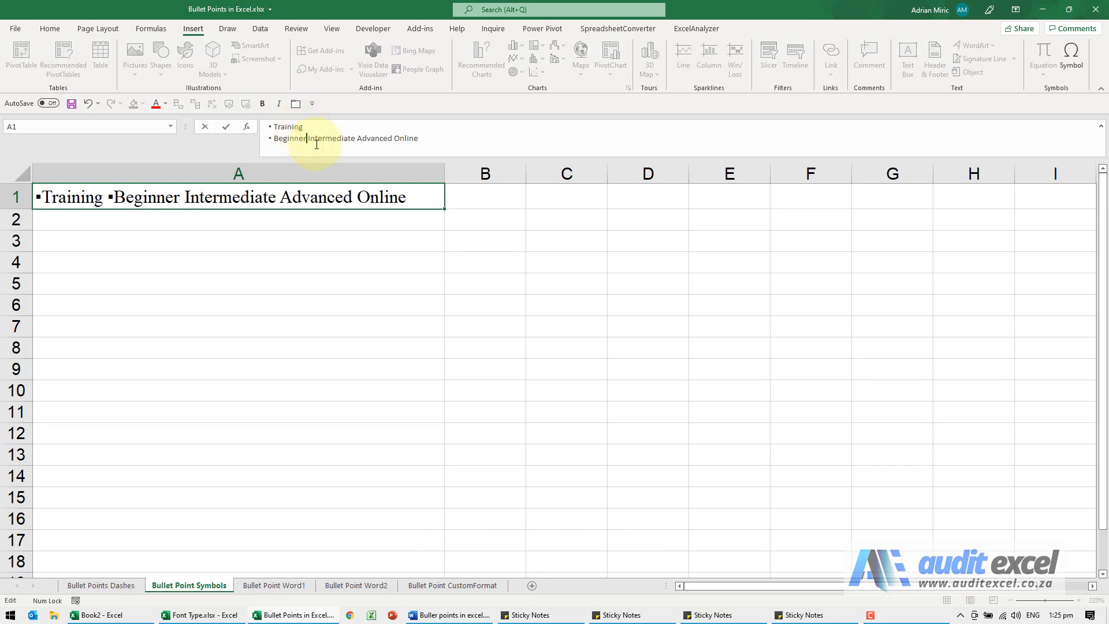
{"action": "key", "text": "alt+Return"}
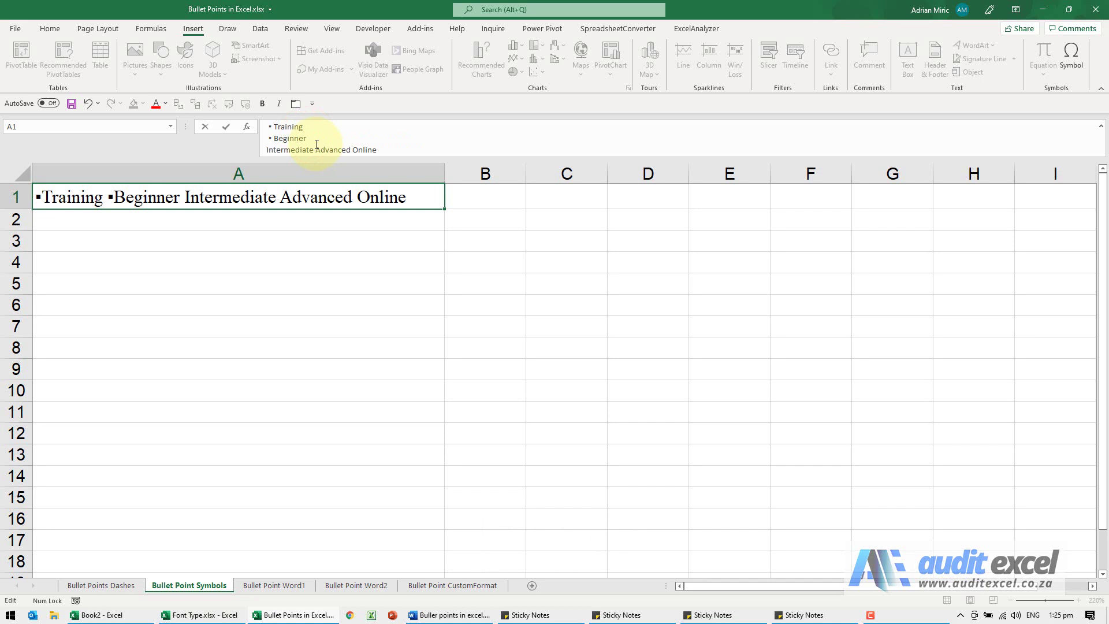
{"action": "key", "text": "ctrl+v"}
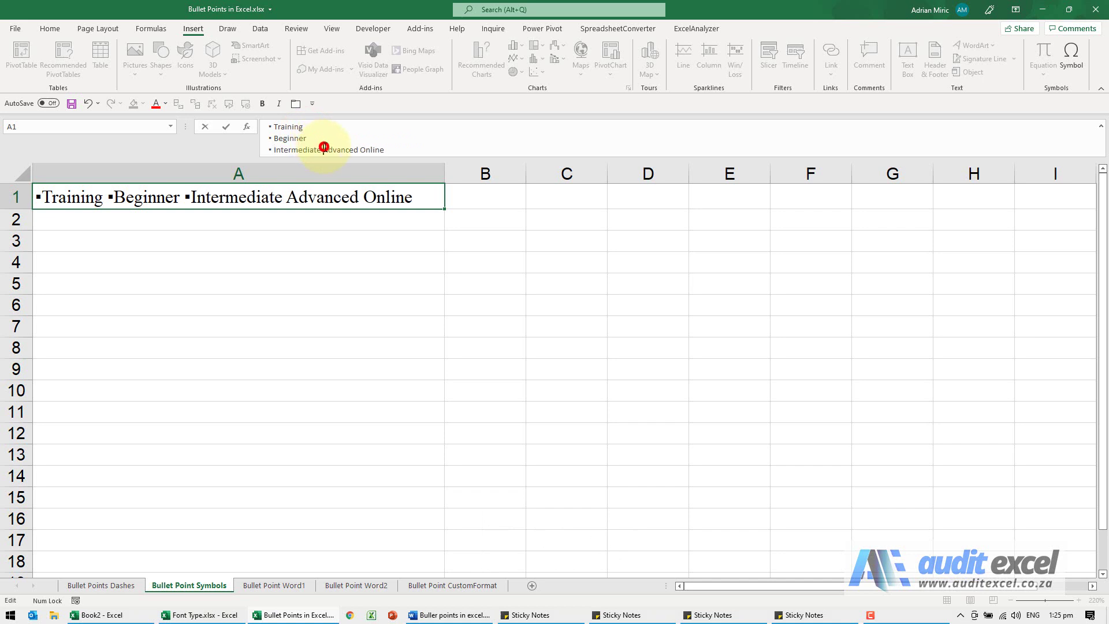
- Put Advanced and Online on square-bulleted lines and commit the five-line A1 entry
{"action": "key", "text": "alt+Return"}
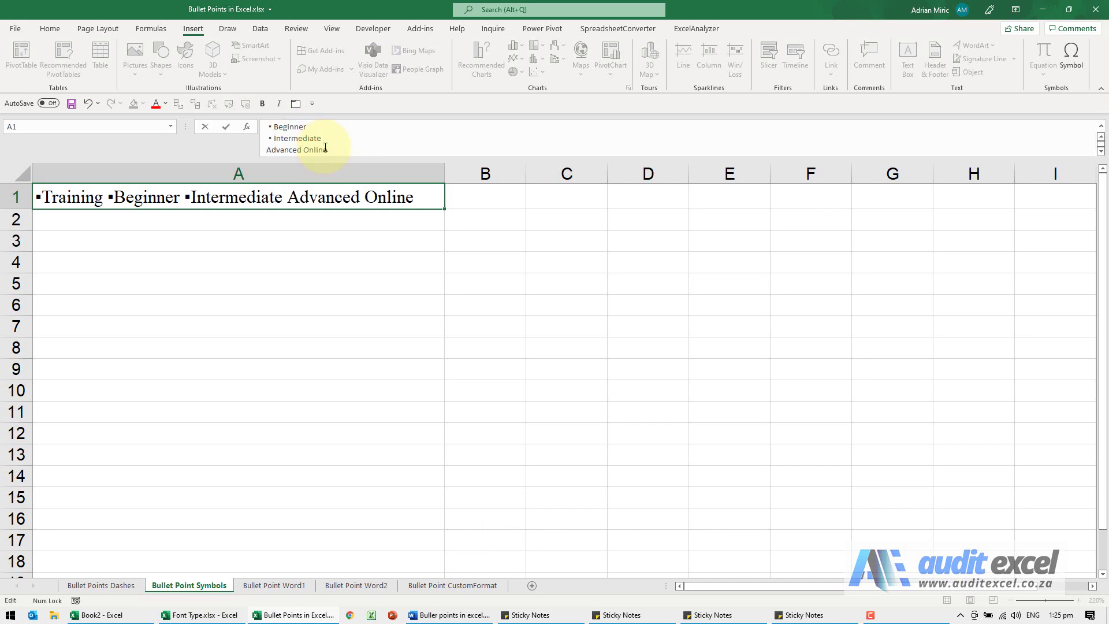
{"action": "type", "text": "▪"}
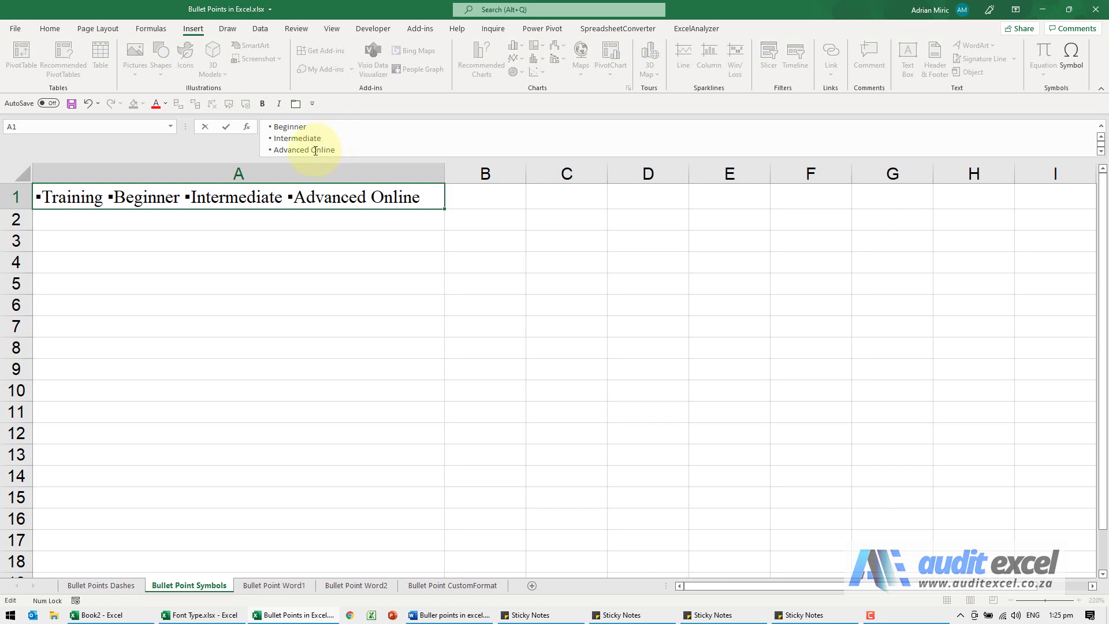
{"action": "left_click", "coordinate": [311, 151]}
{"action": "key", "text": "alt+Return"}
{"action": "type", "text": "▪"}
{"action": "key", "text": "ctrl+Return"}
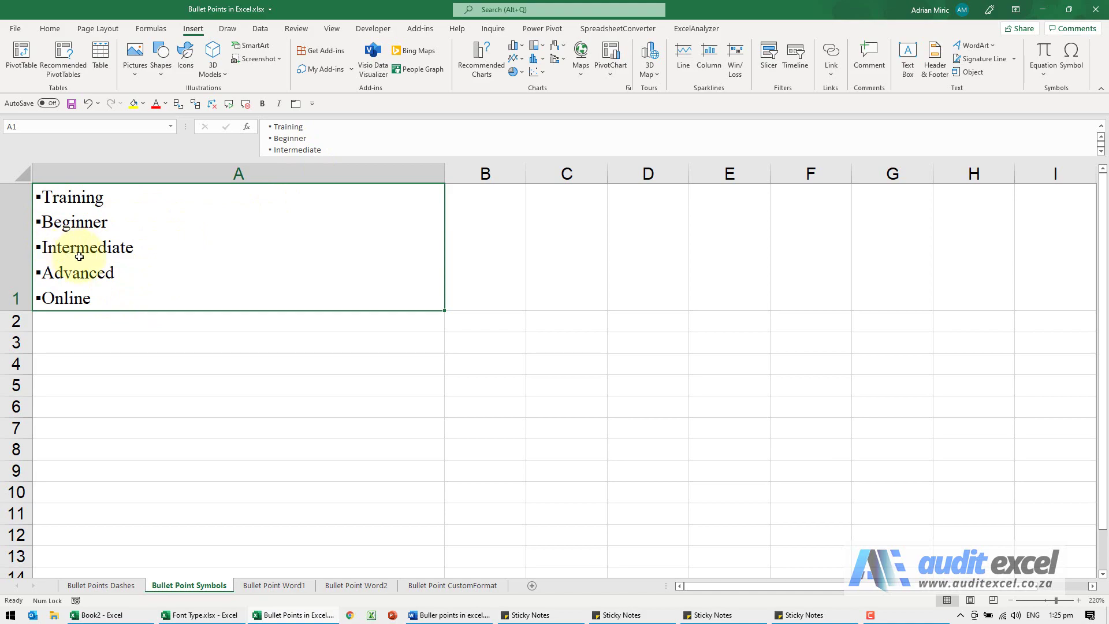
{"action": "left_click", "coordinate": [508, 422]}
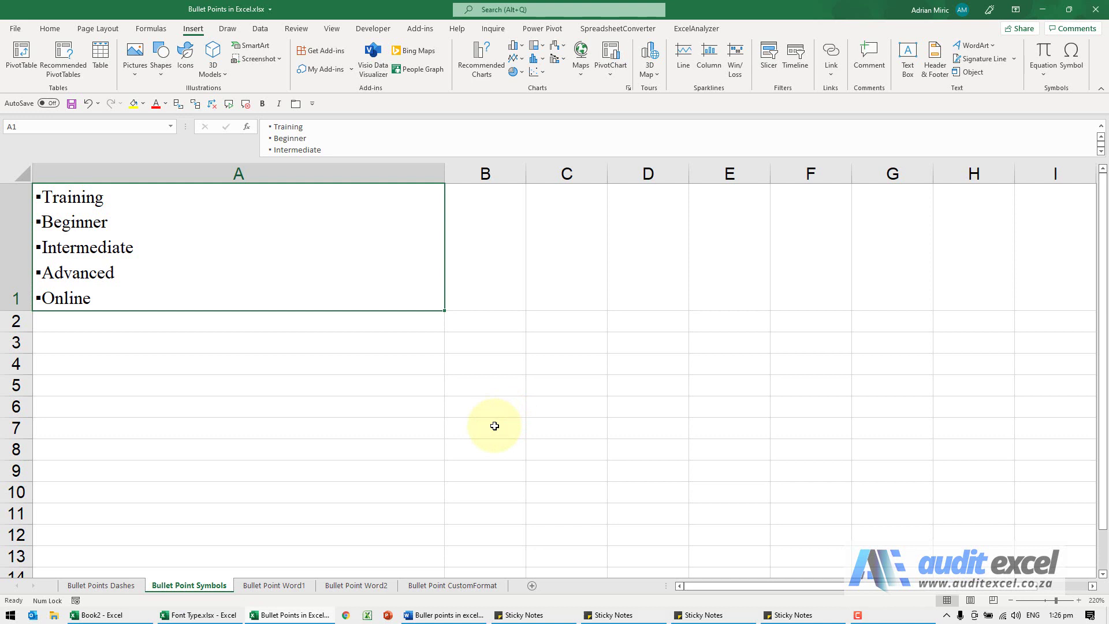
- Select the whole nested bulleted services list in the Word document, then return to Excel
{"action": "left_click", "coordinate": [450, 614]}
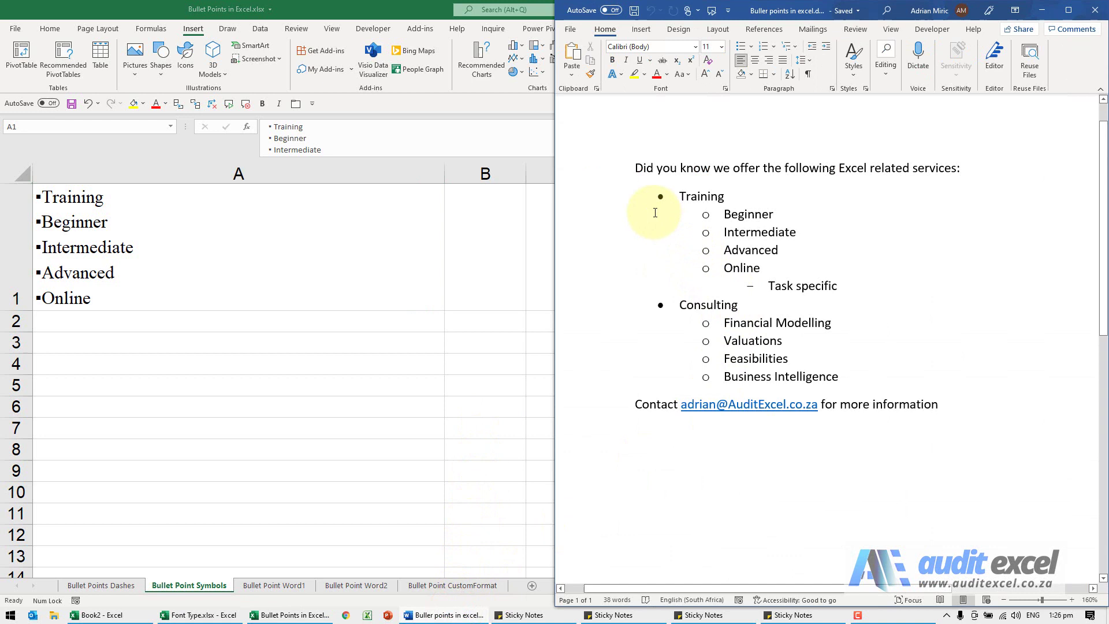
{"action": "left_click", "coordinate": [635, 167]}
{"action": "left_click_drag", "start_coordinate": [635, 168], "coordinate": [948, 403]}
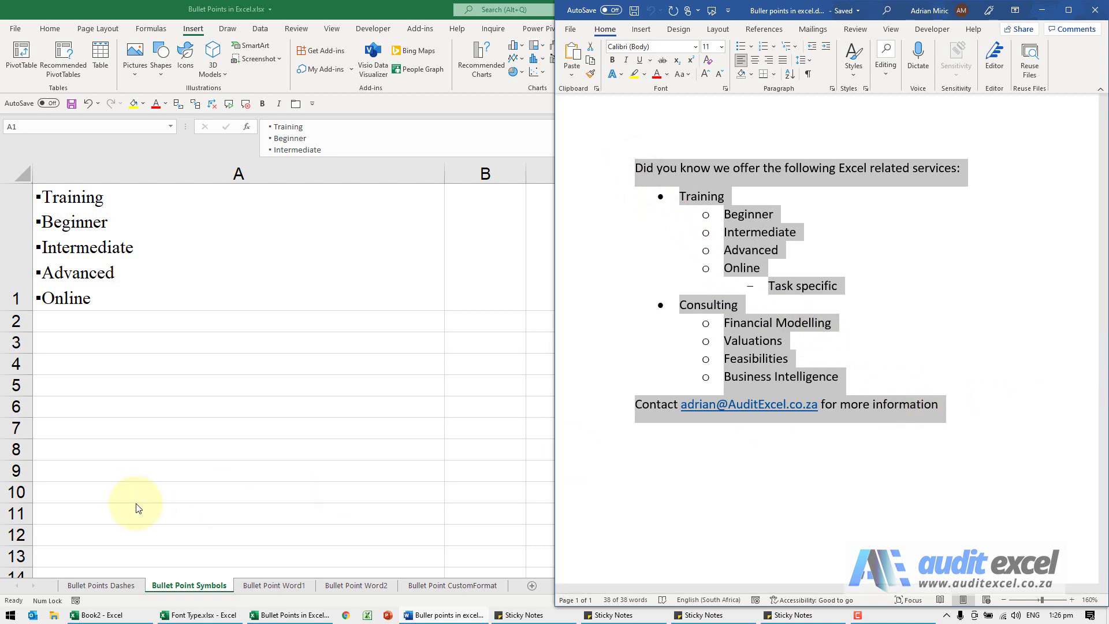
{"action": "left_click", "coordinate": [198, 495]}
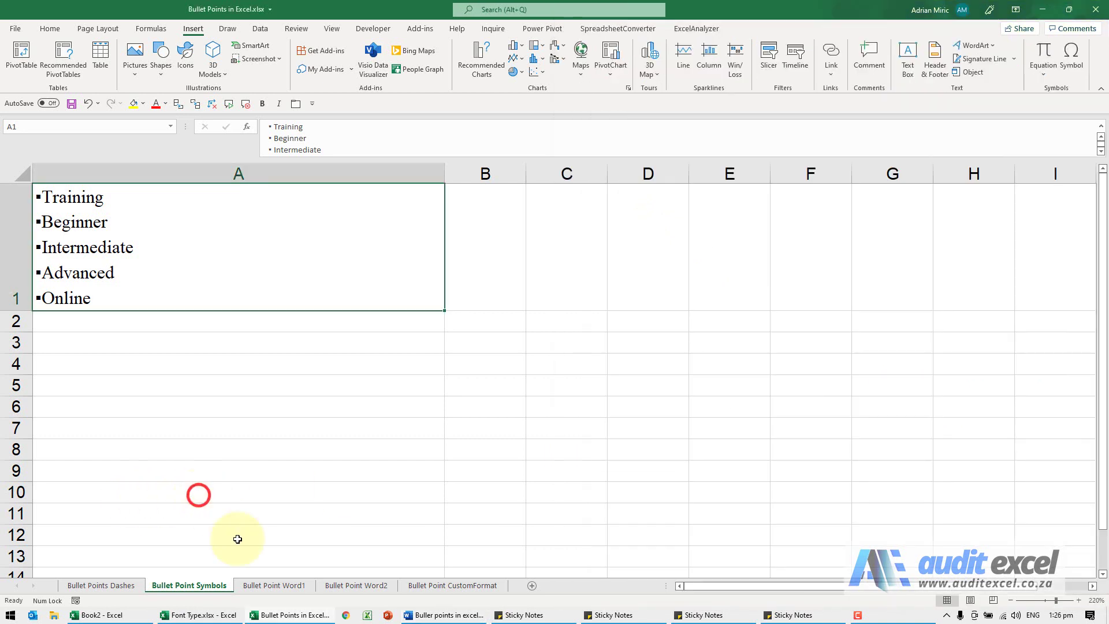
- Paste the Word services list starting at A1 on the Bullet Point Word1 sheet
{"action": "left_click", "coordinate": [271, 586]}
{"action": "left_click", "coordinate": [197, 349]}
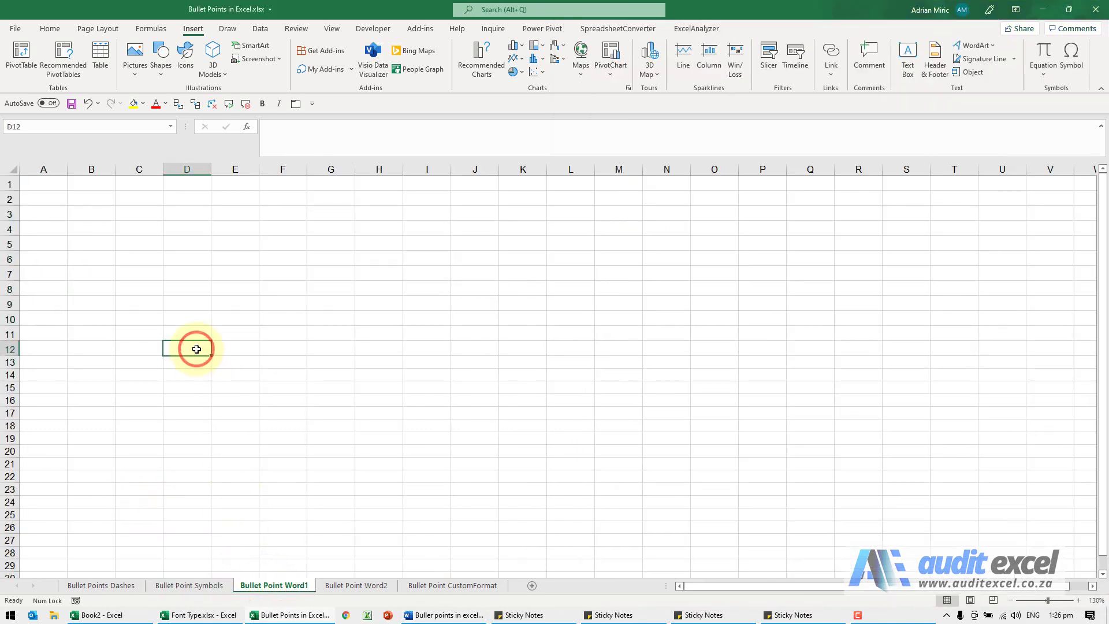
{"action": "left_click", "coordinate": [43, 184]}
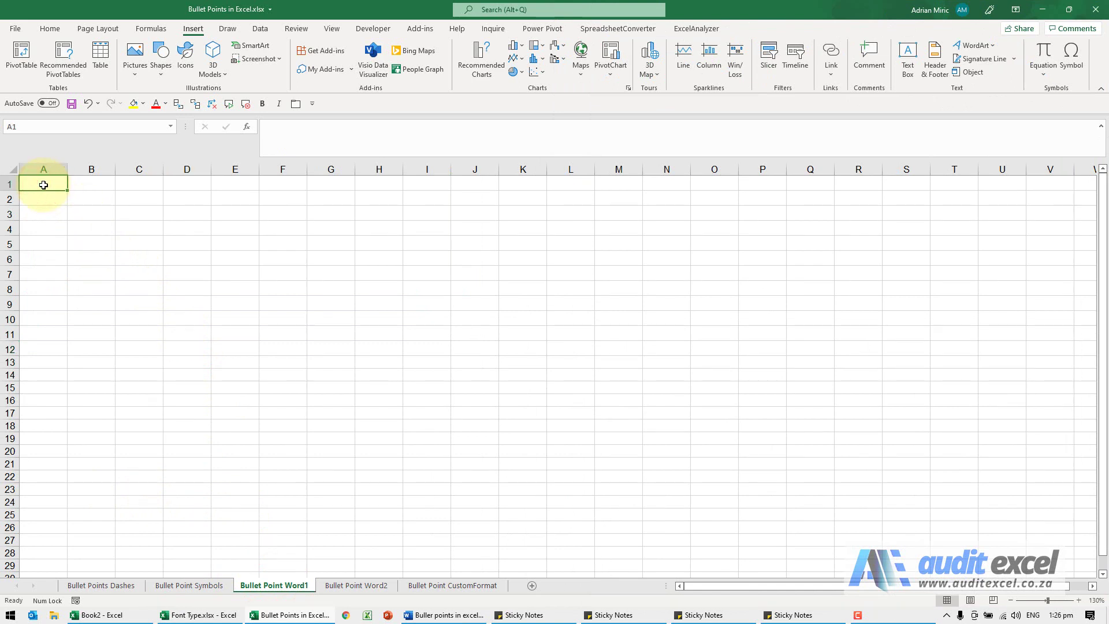
{"action": "key", "text": "ctrl+v"}
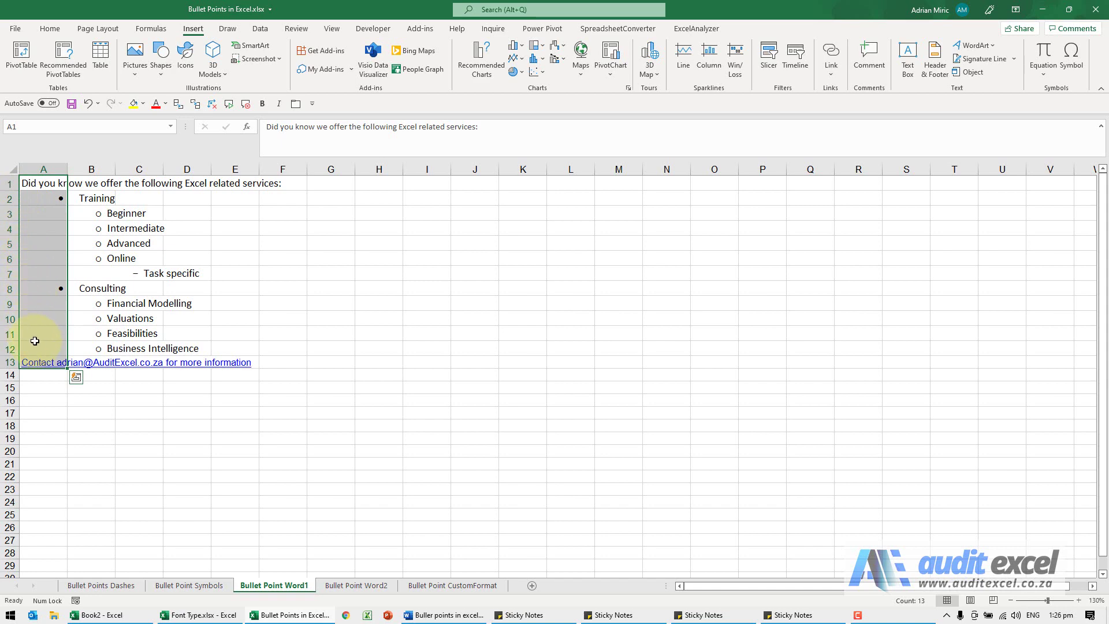
- Paste the Word list into cell A1's contents on the Bullet Point Word2 sheet as one entry
{"action": "left_click", "coordinate": [345, 585]}
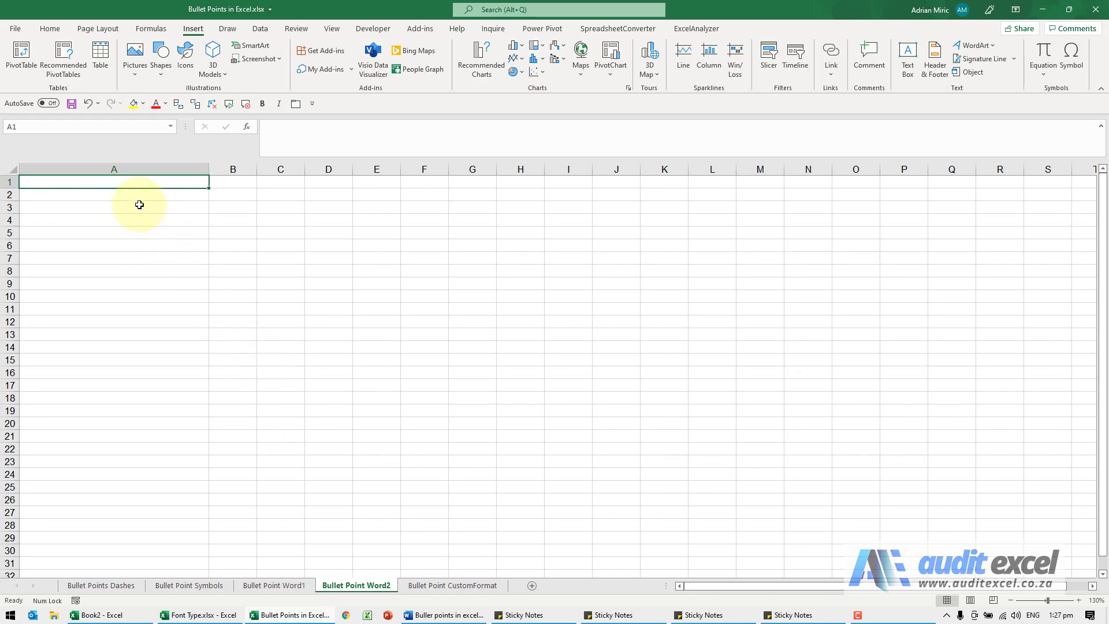
{"action": "left_click", "coordinate": [112, 183]}
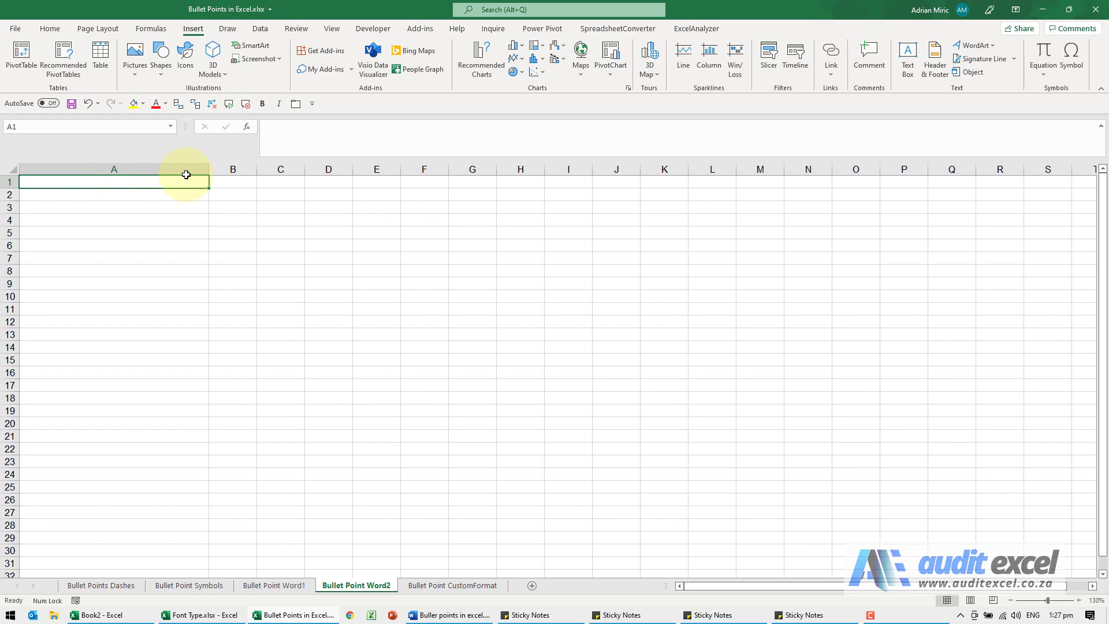
{"action": "left_click", "coordinate": [298, 126]}
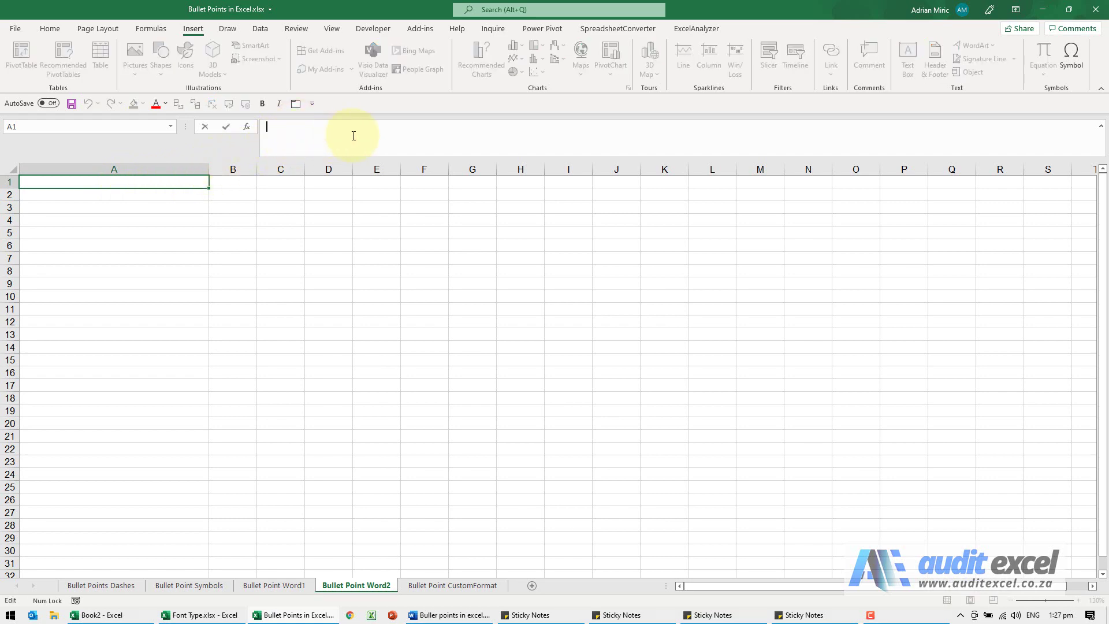
{"action": "key", "text": "ctrl+v"}
{"action": "key", "text": "Return"}
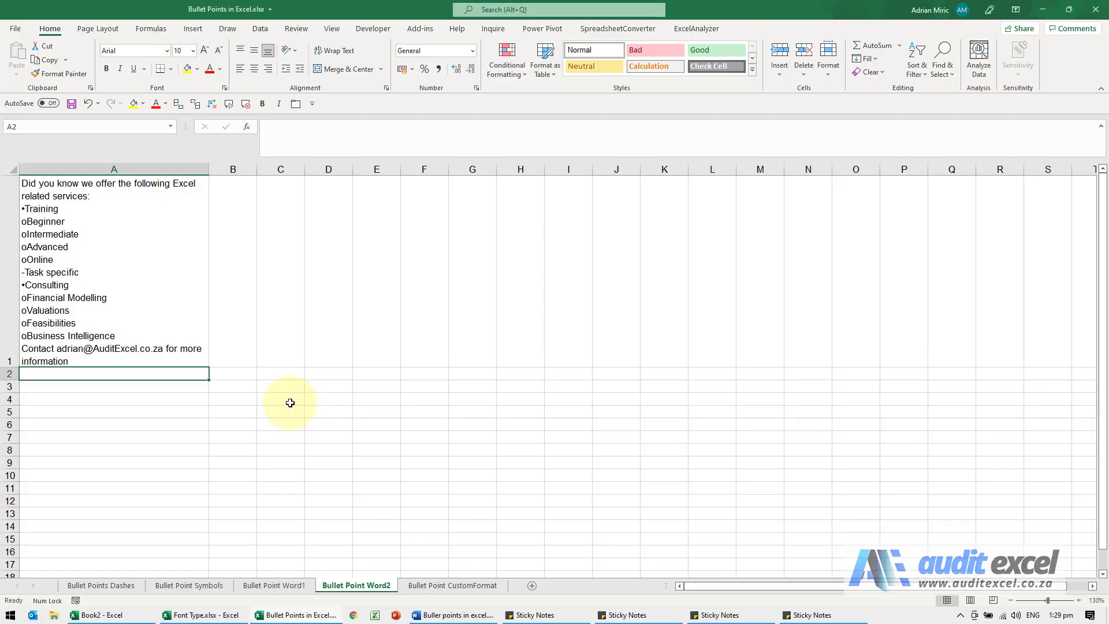
- On the Bullet Point CustomFormat sheet, copy the ● symbol from A19's contents, then select A2
{"action": "left_click", "coordinate": [436, 585]}
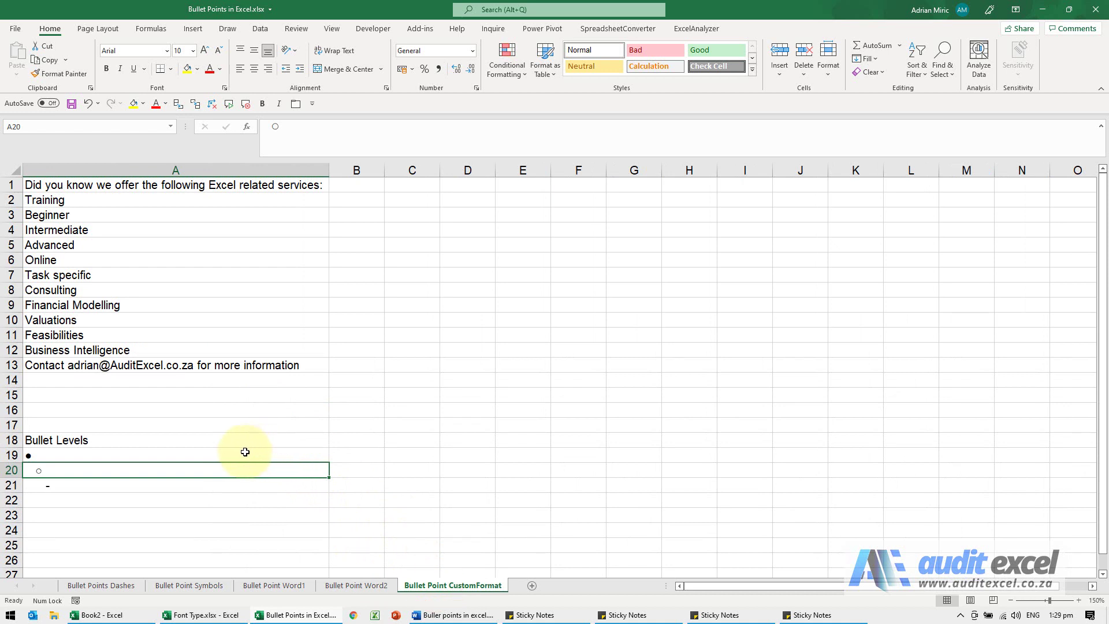
{"action": "left_click", "coordinate": [70, 455]}
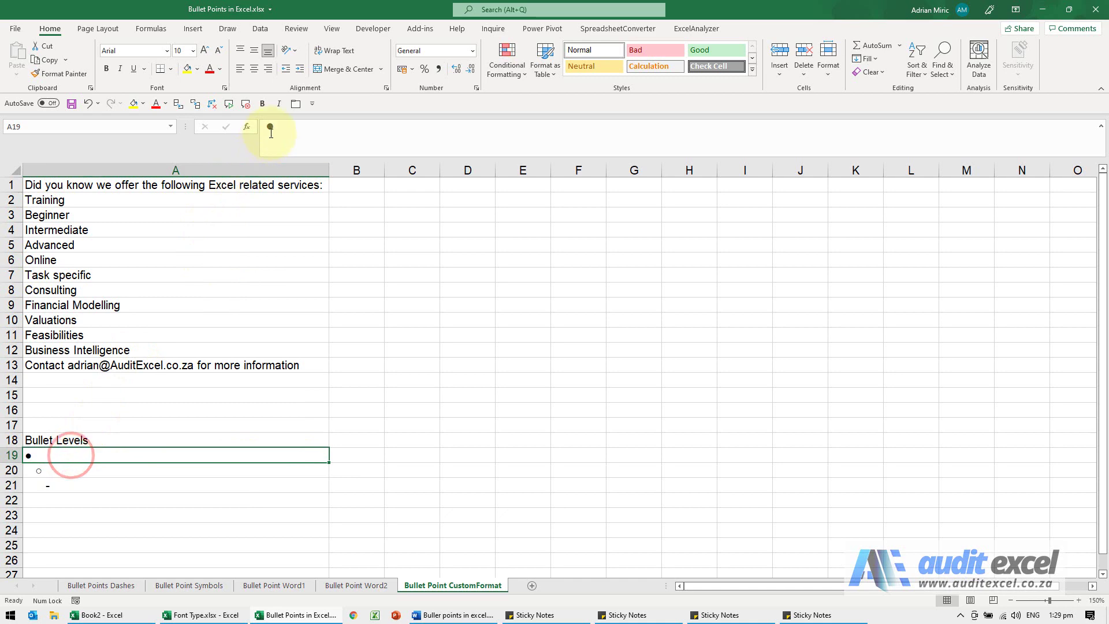
{"action": "left_click", "coordinate": [105, 468]}
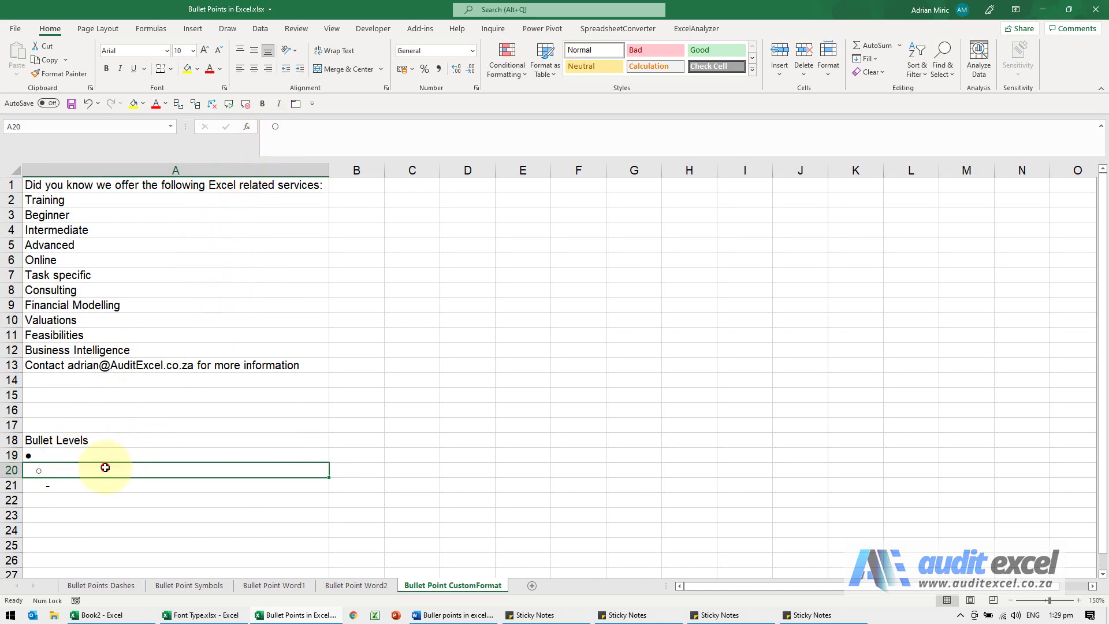
{"action": "left_click", "coordinate": [264, 126]}
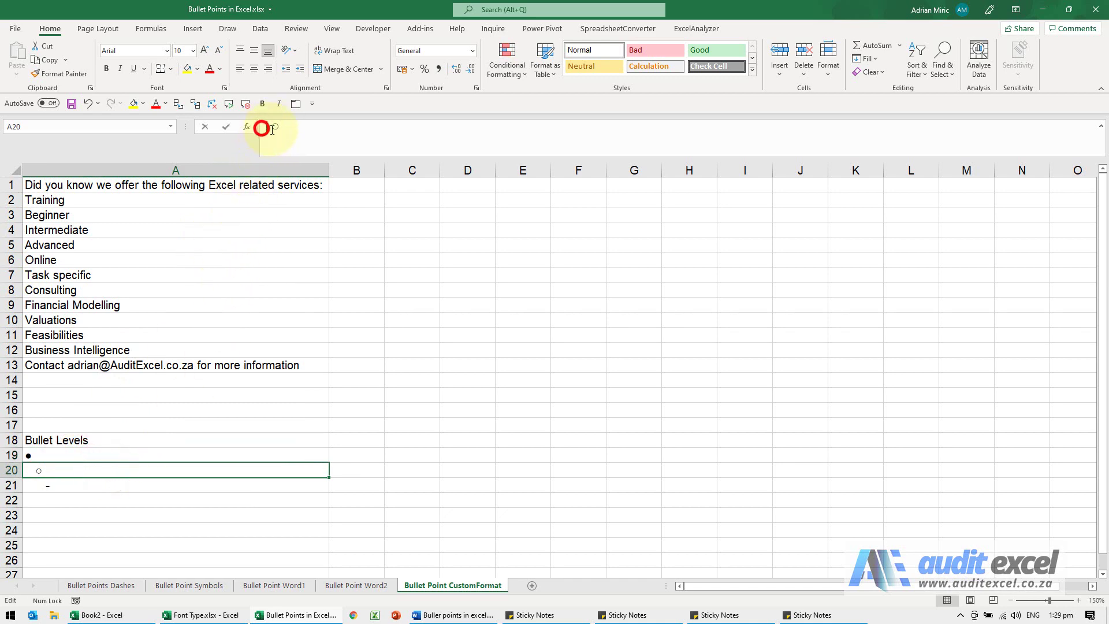
{"action": "left_click", "coordinate": [136, 454]}
{"action": "key", "text": "ctrl+c"}
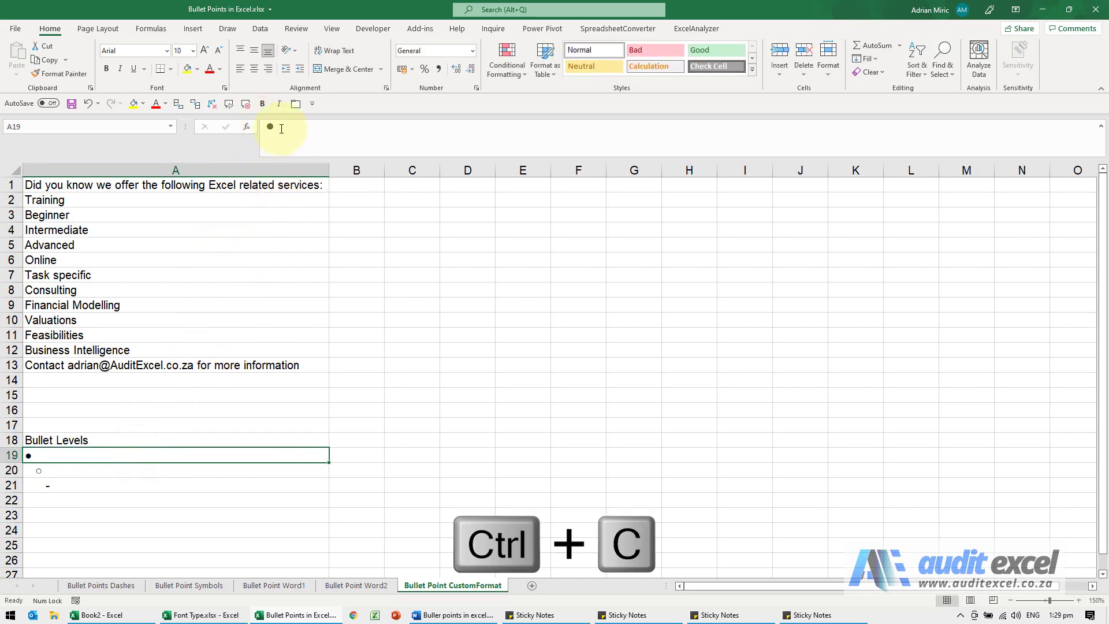
{"action": "left_click_drag", "start_coordinate": [281, 128], "coordinate": [260, 128]}
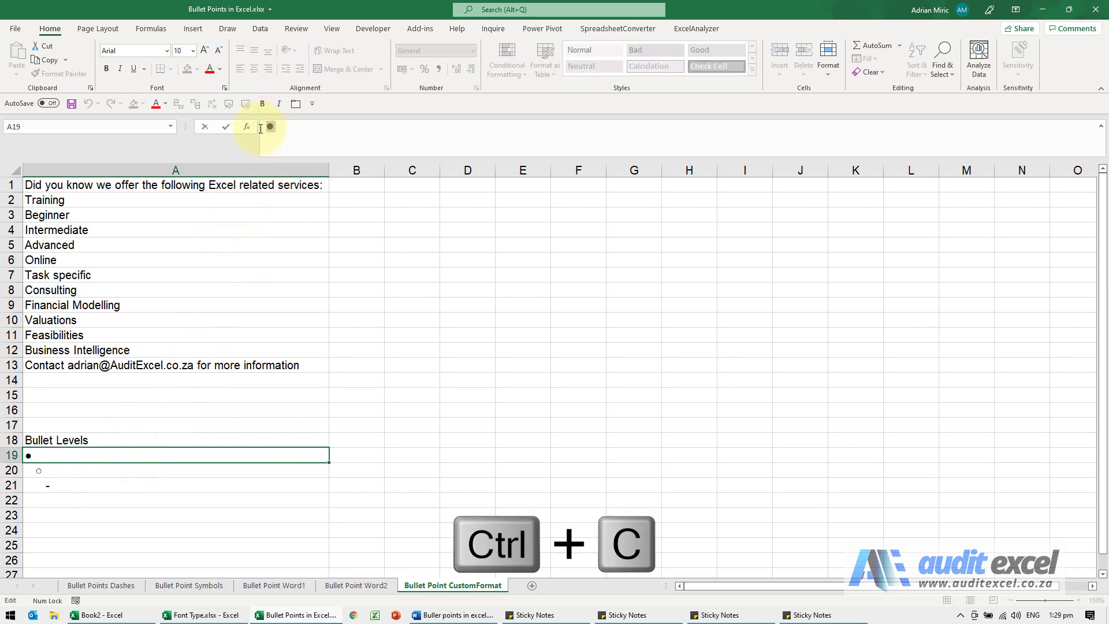
{"action": "key", "text": "ctrl+c"}
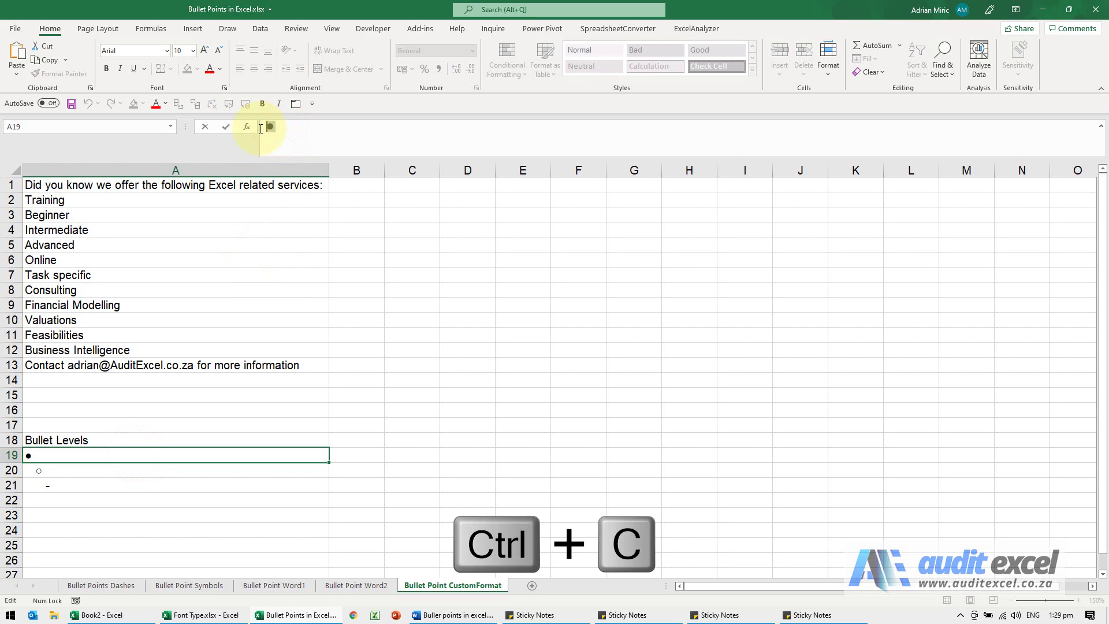
{"action": "key", "text": "Escape"}
{"action": "left_click", "coordinate": [202, 203]}
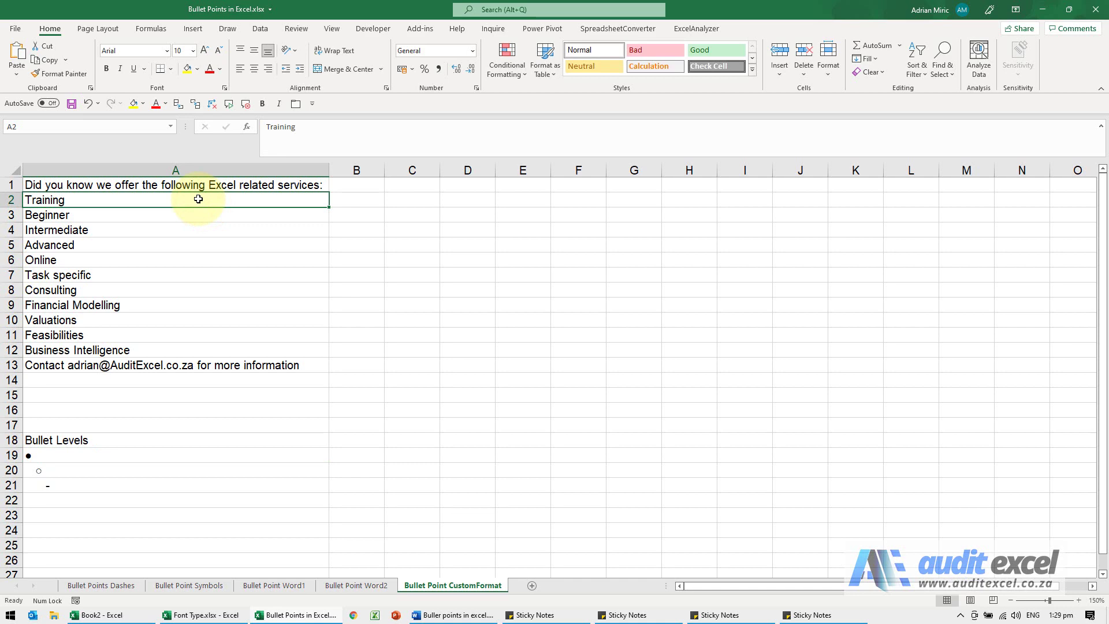
- Give Training in A2 a custom number format of ● followed by " @" so it shows '● Training'
{"action": "key", "text": "ctrl+1"}
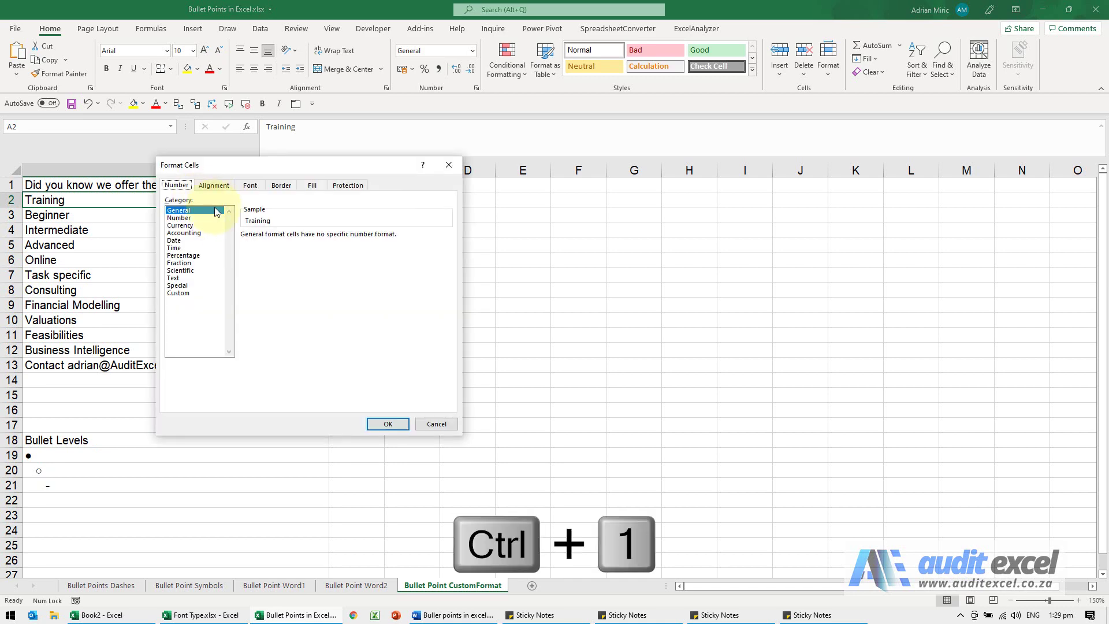
{"action": "left_click", "coordinate": [195, 293]}
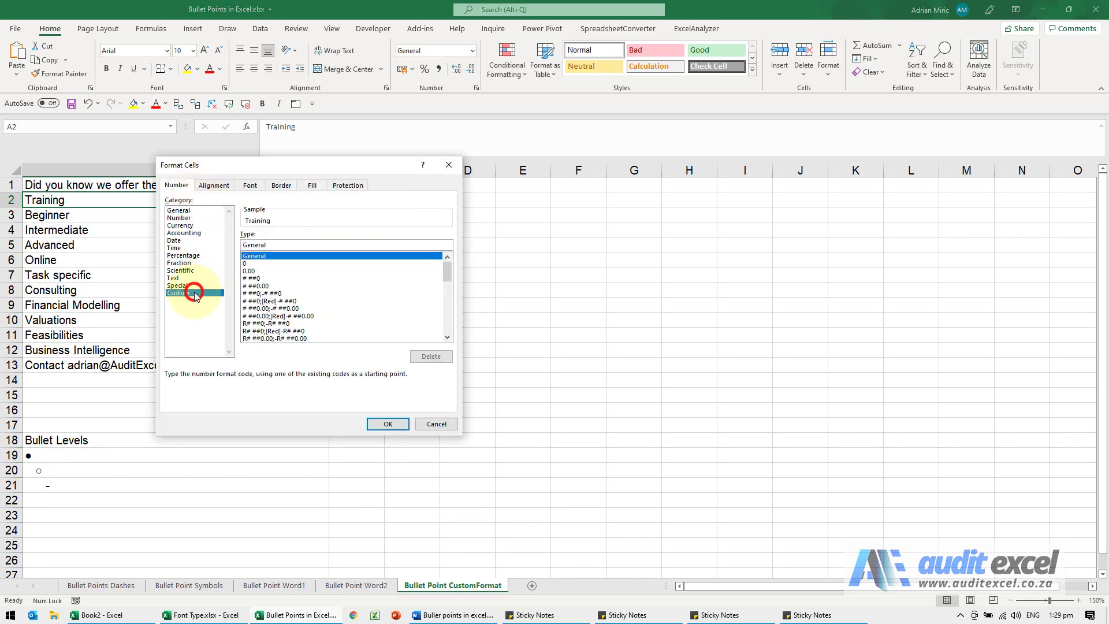
{"action": "double_click", "coordinate": [276, 245]}
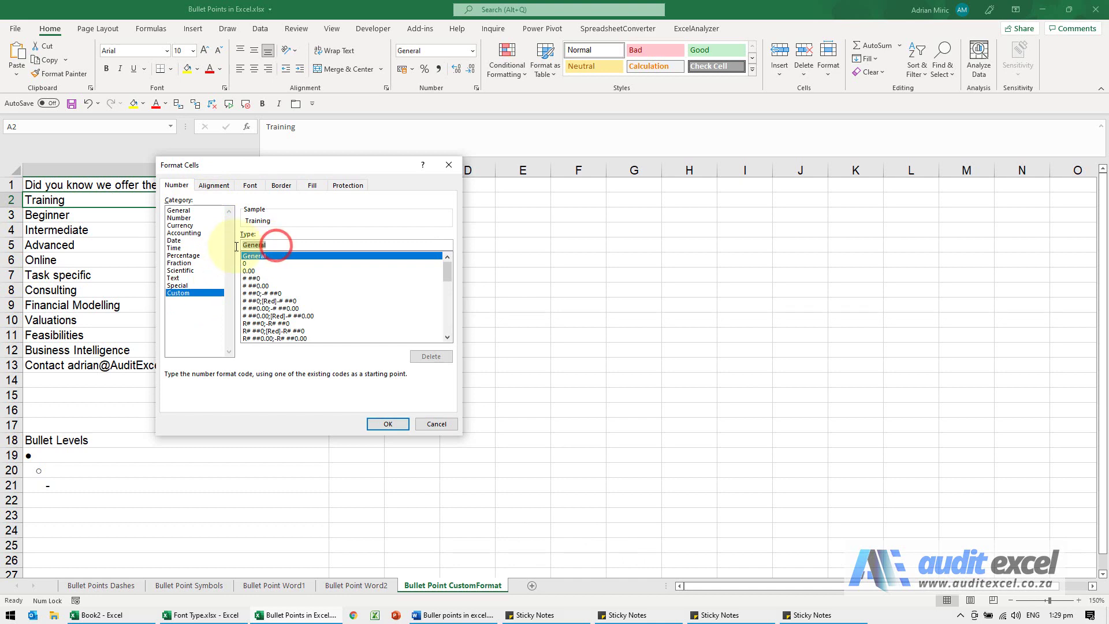
{"action": "key", "text": "ctrl+v"}
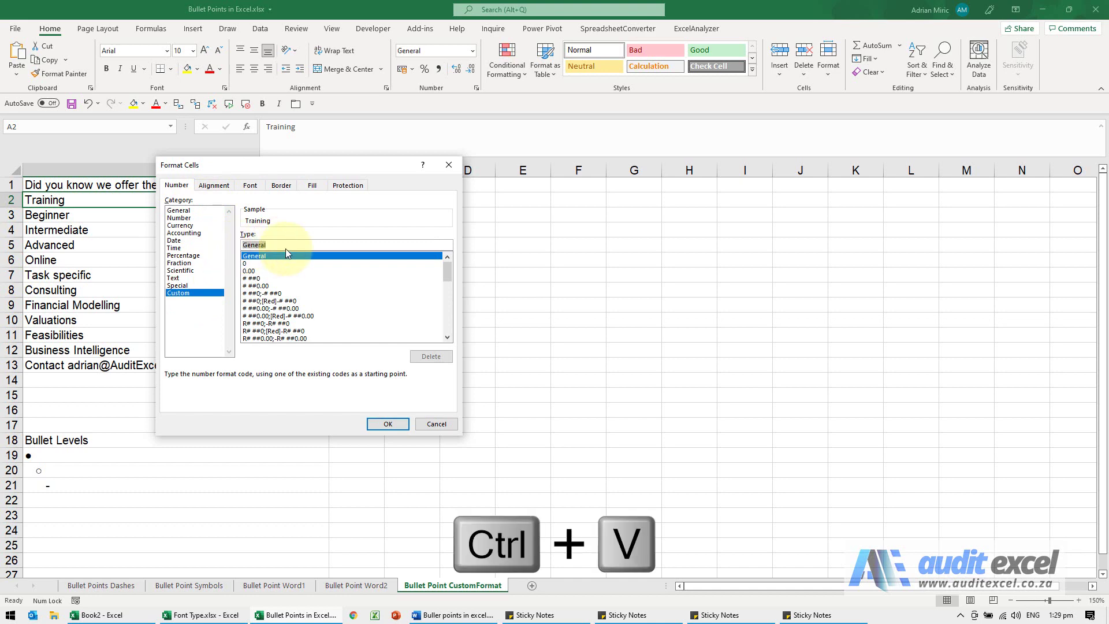
{"action": "key", "text": "ctrl+v"}
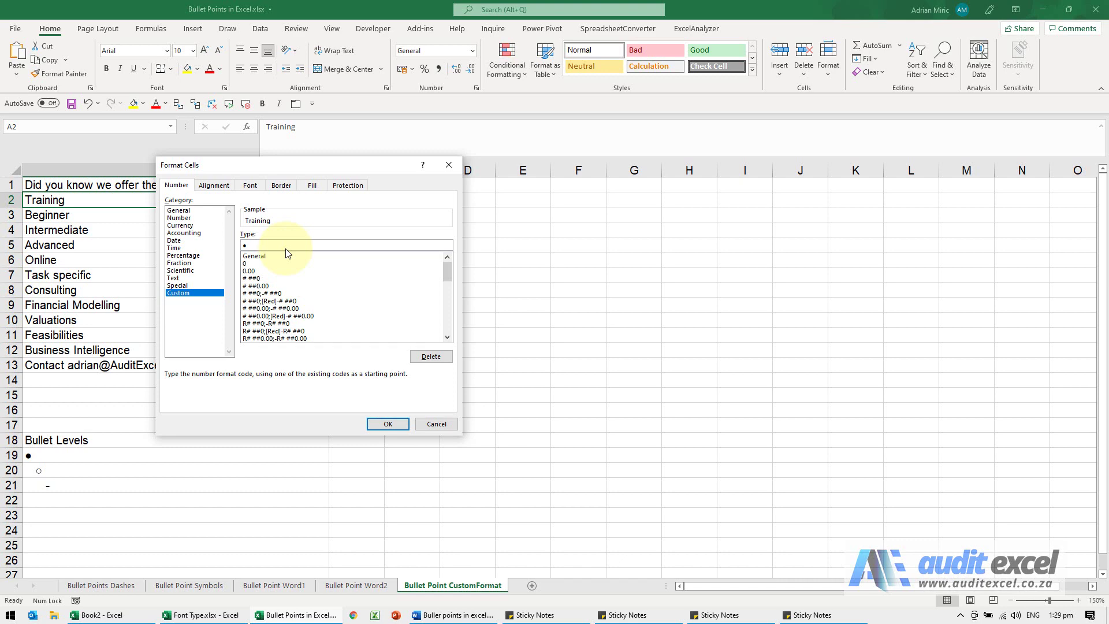
{"action": "type", "text": "@"}
{"action": "left_click", "coordinate": [389, 424]}
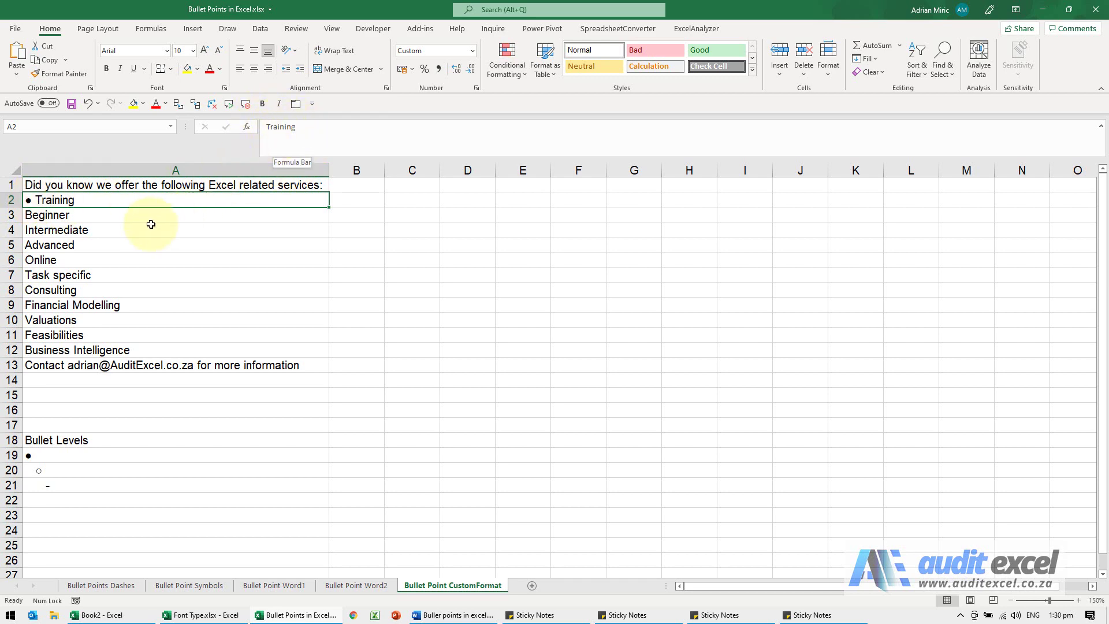
- Copy Training's ● bullet format onto Task specific in A7 with Format Painter
{"action": "left_click", "coordinate": [65, 74]}
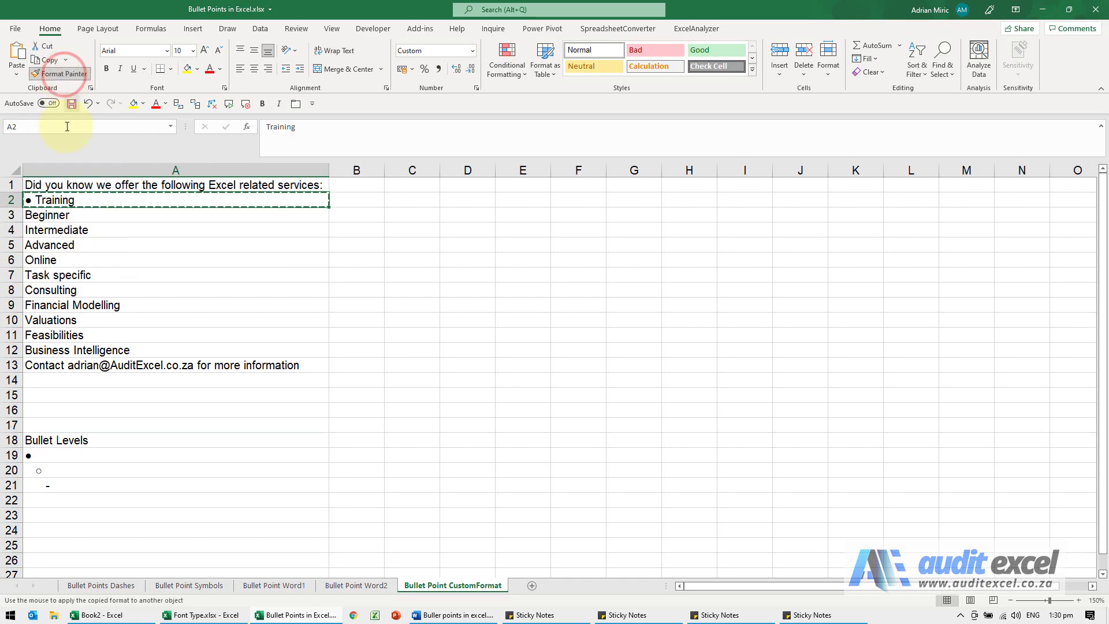
{"action": "left_click", "coordinate": [91, 275]}
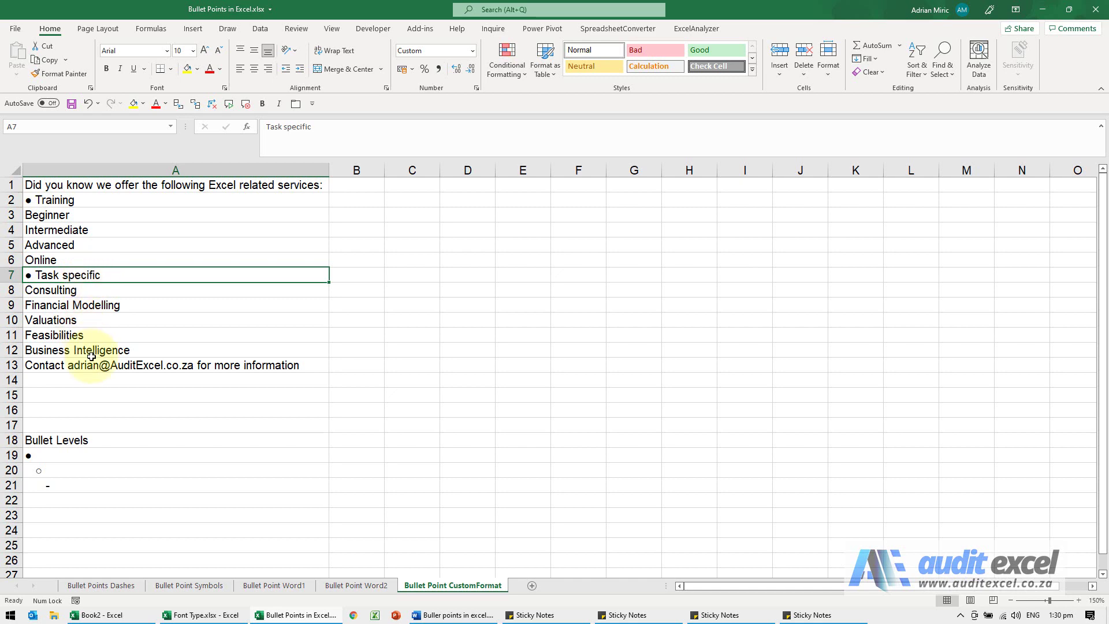
{"action": "left_click", "coordinate": [89, 472]}
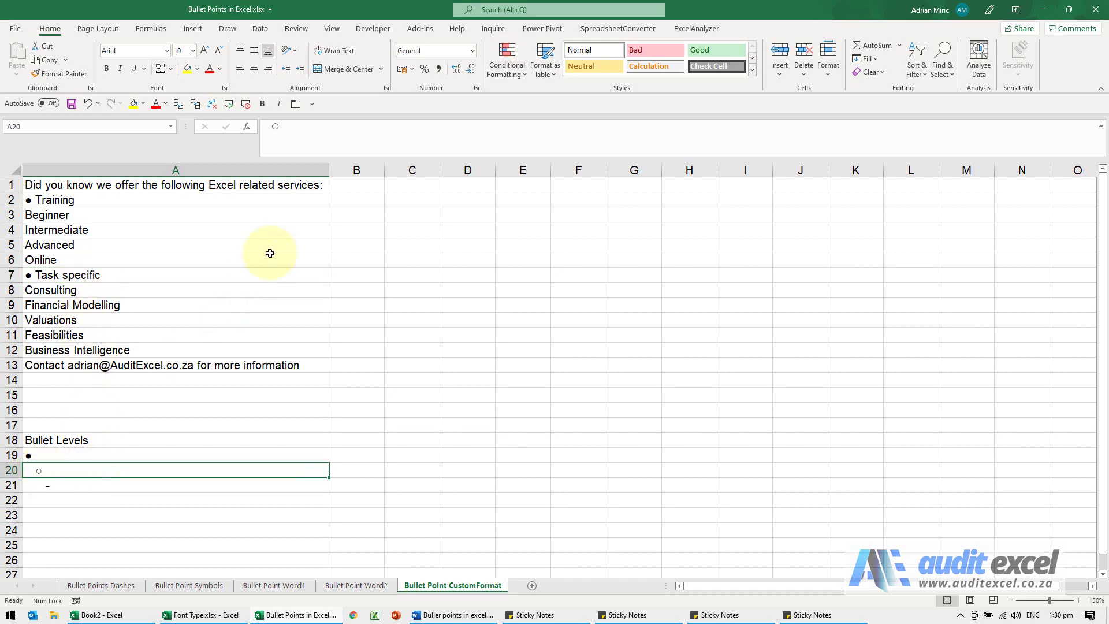
- Copy the hollow ○ bullet symbol from cell A20's contents
{"action": "left_click_drag", "start_coordinate": [286, 127], "coordinate": [258, 129]}
{"action": "key", "text": "ctrl+c"}
{"action": "left_click", "coordinate": [293, 124]}
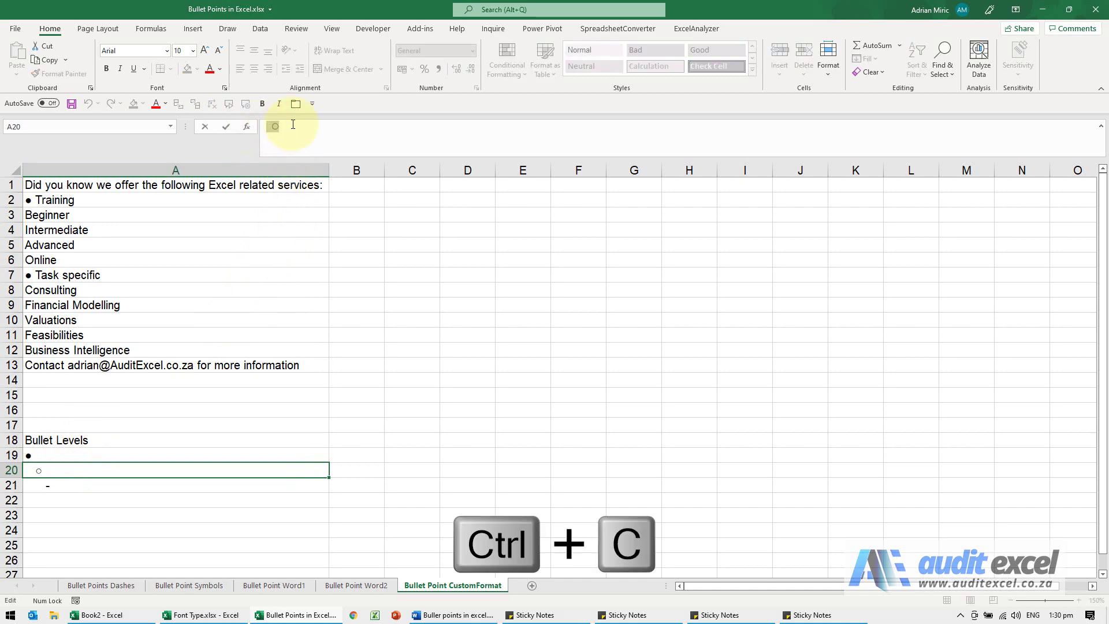
{"action": "key", "text": "Escape"}
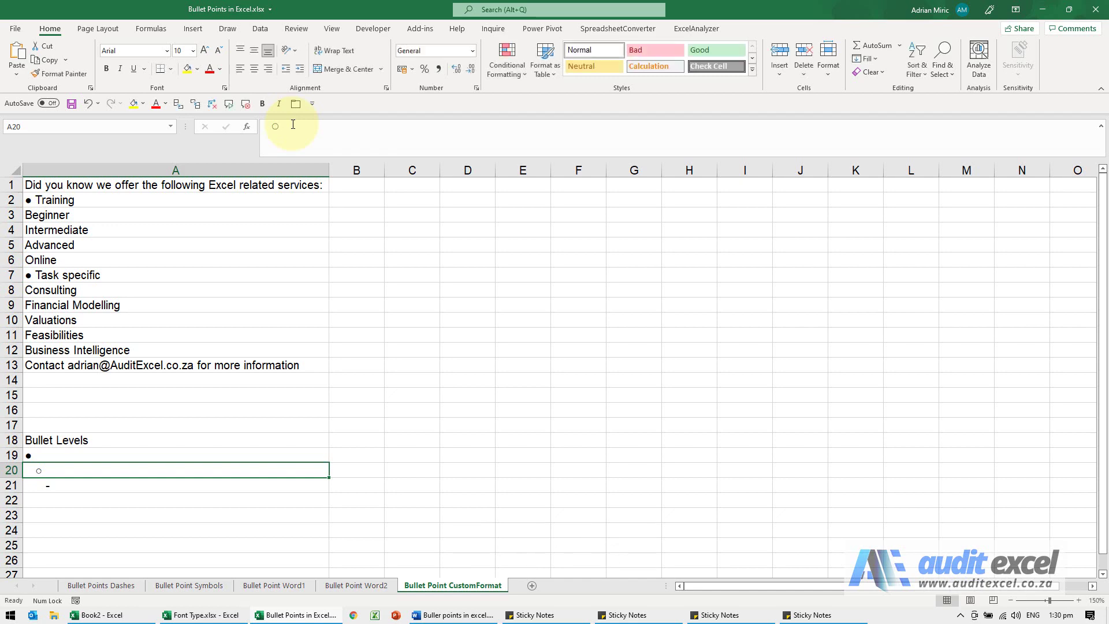
- Format A3:A6 with a custom format of leading spaces, ○ and " @" as indented bullets
{"action": "left_click", "coordinate": [89, 213]}
{"action": "left_click_drag", "start_coordinate": [89, 213], "coordinate": [84, 253]}
{"action": "key", "text": "ctrl+1"}
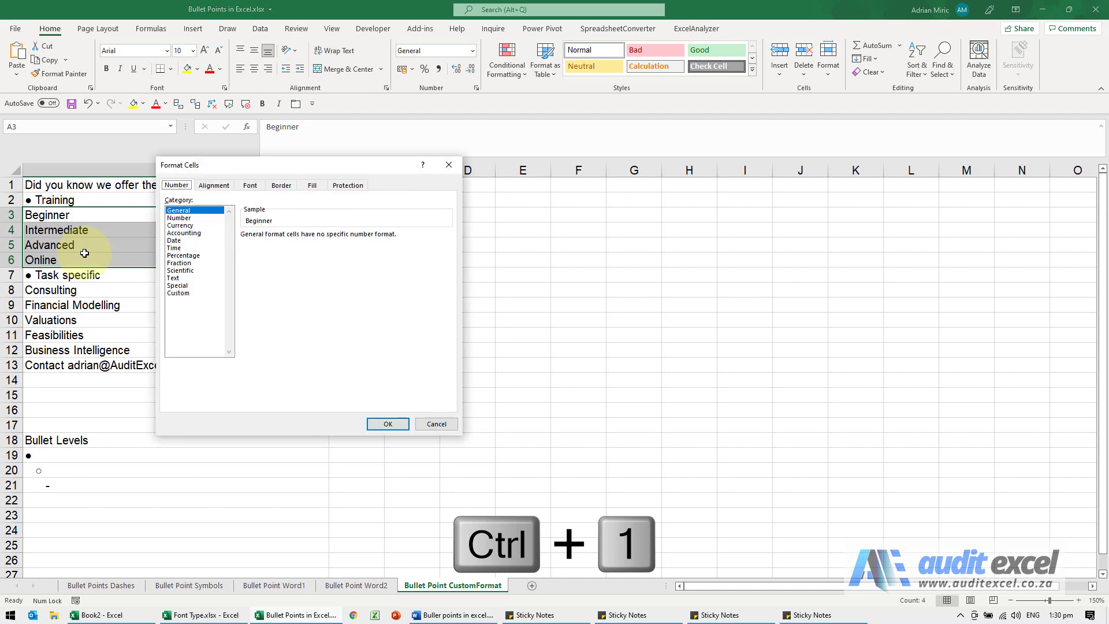
{"action": "left_click", "coordinate": [192, 296]}
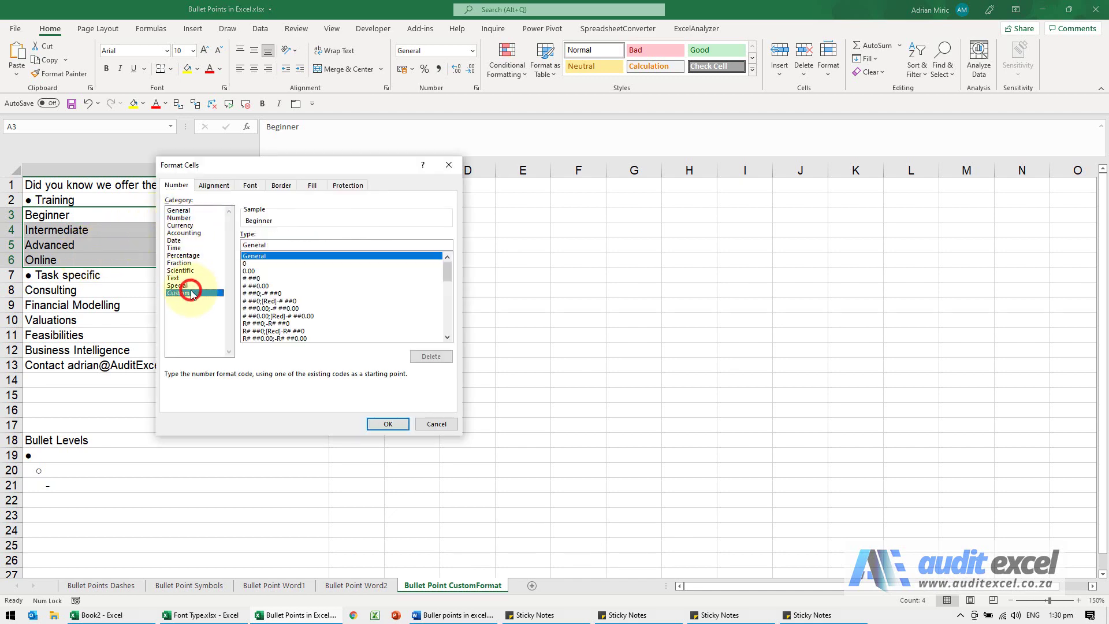
{"action": "left_click", "coordinate": [276, 241]}
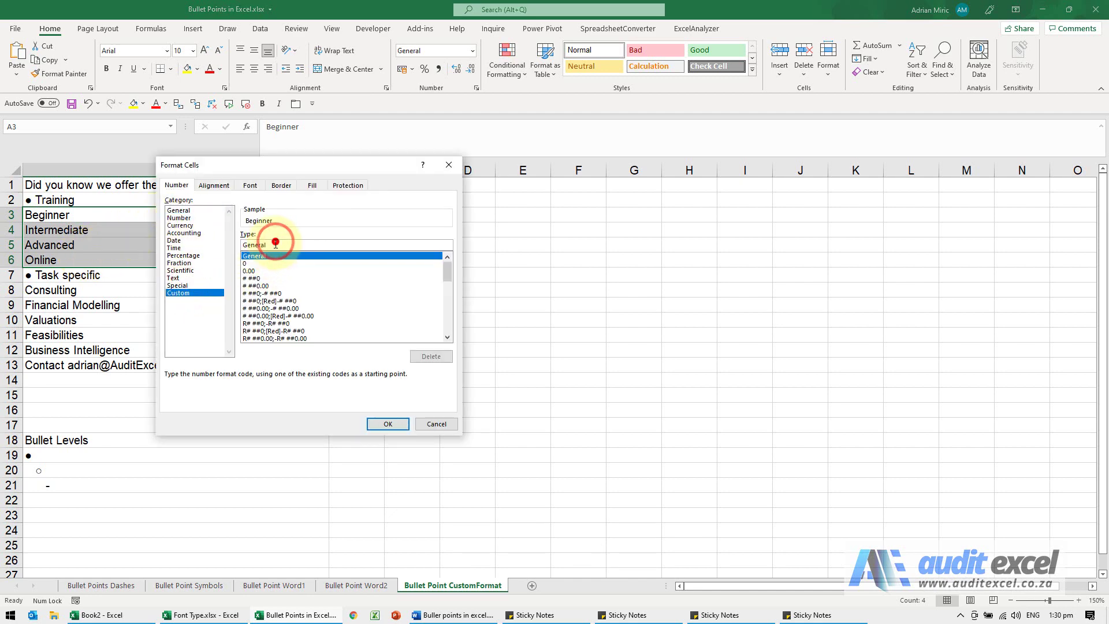
{"action": "left_click_drag", "start_coordinate": [276, 242], "coordinate": [241, 245]}
{"action": "key", "text": "ctrl+v"}
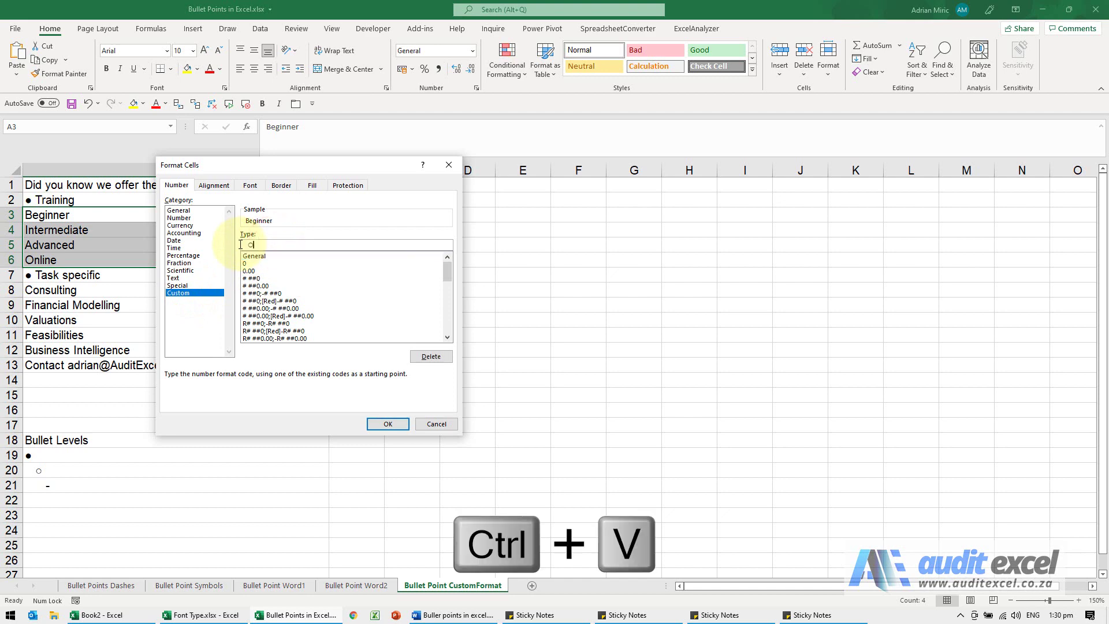
{"action": "left_click", "coordinate": [249, 246]}
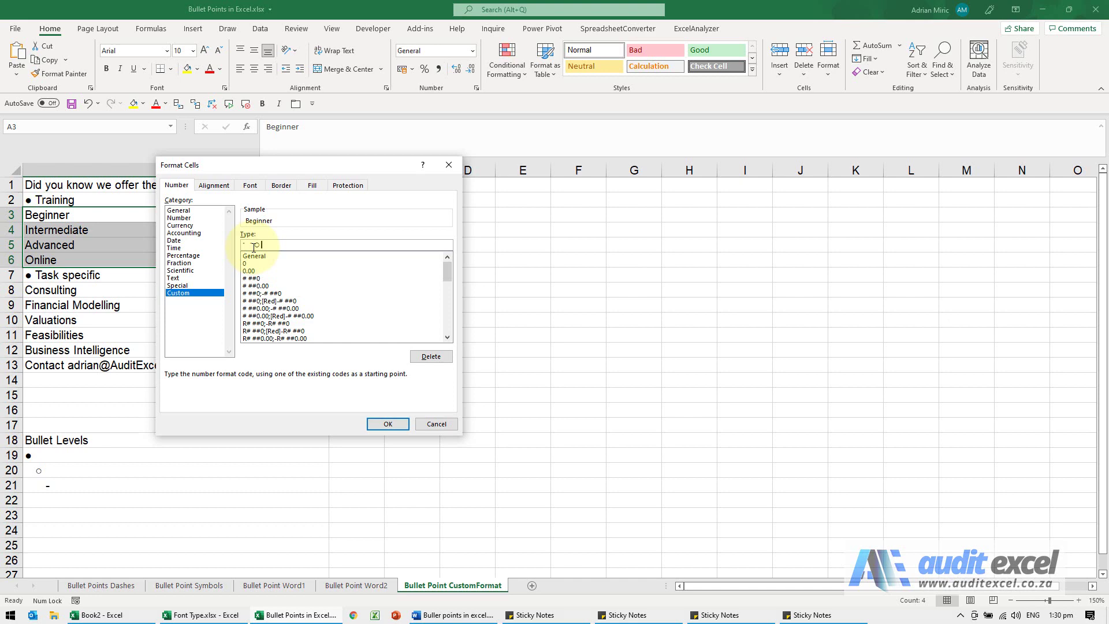
{"action": "type", "text": "@"}
{"action": "left_click", "coordinate": [385, 423]}
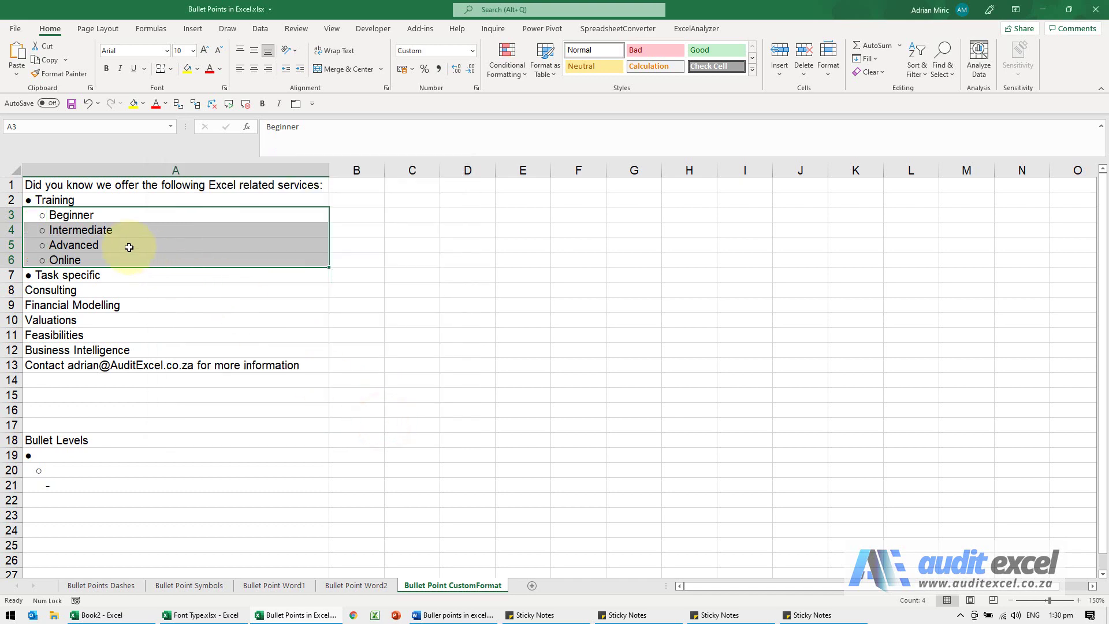
- Paint Beginner's indented ○ bullet format onto Consulting through Business Intelligence in A8:A12
{"action": "left_click", "coordinate": [90, 216]}
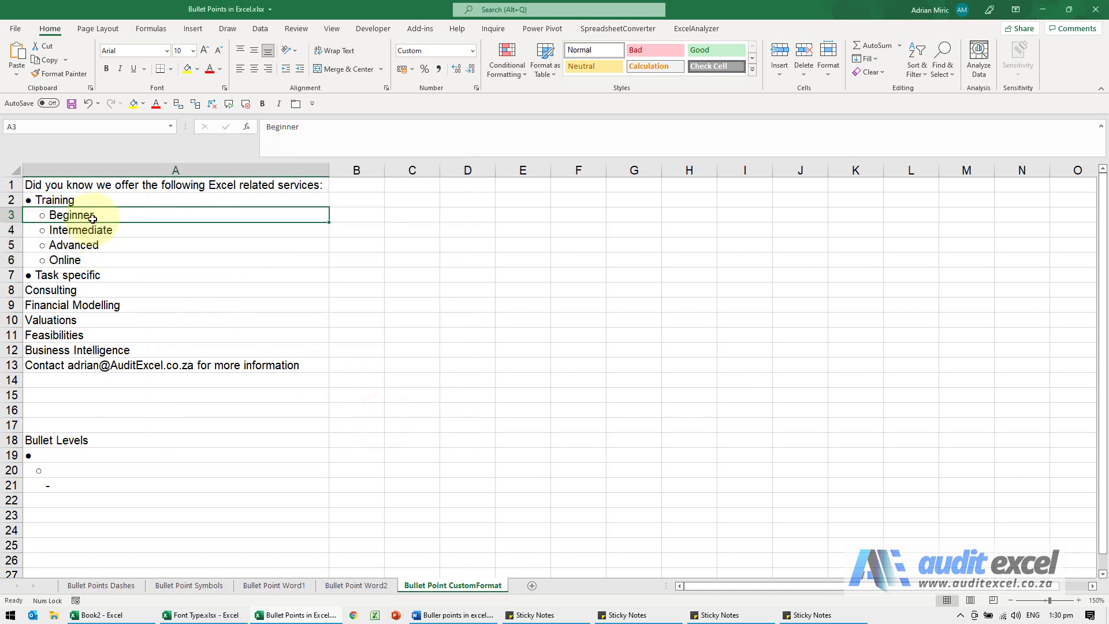
{"action": "left_click", "coordinate": [64, 73]}
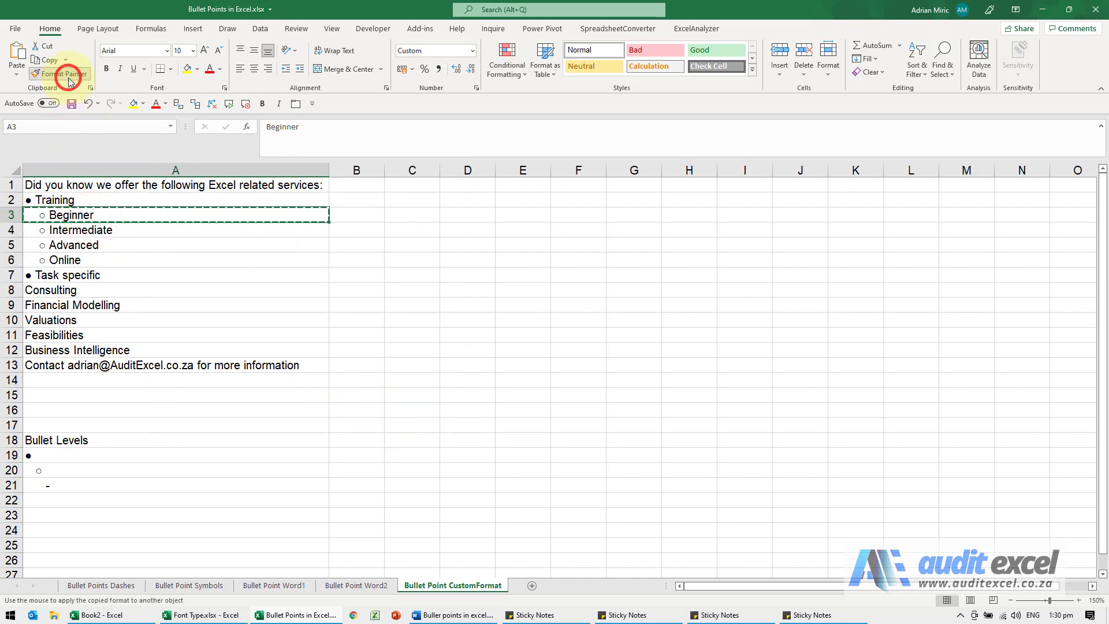
{"action": "left_click_drag", "start_coordinate": [79, 289], "coordinate": [84, 346]}
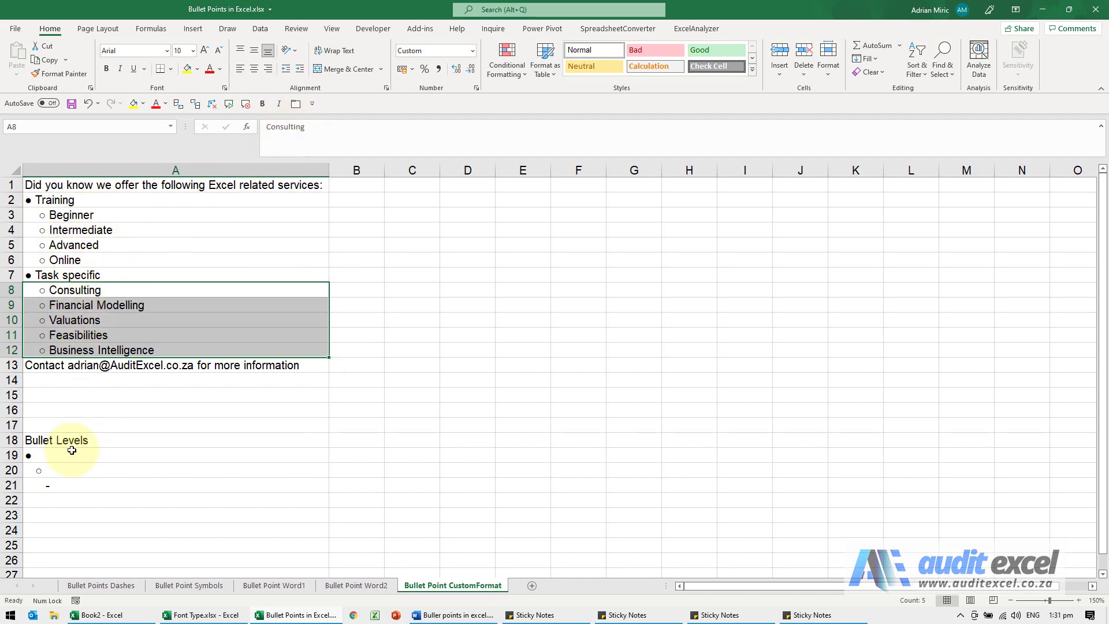
{"action": "left_click", "coordinate": [79, 483]}
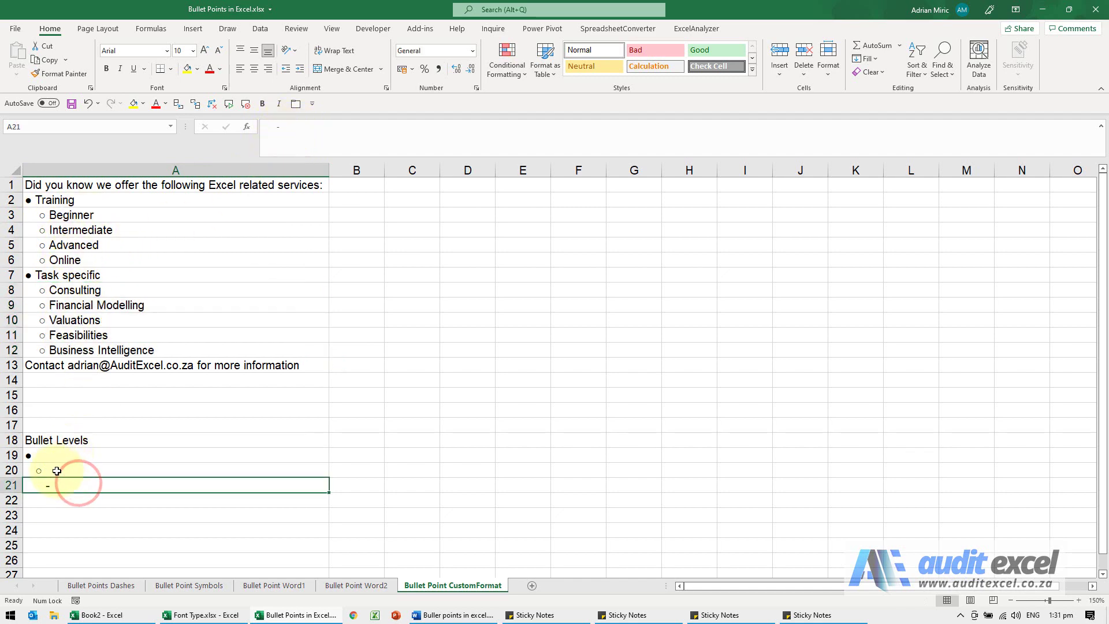